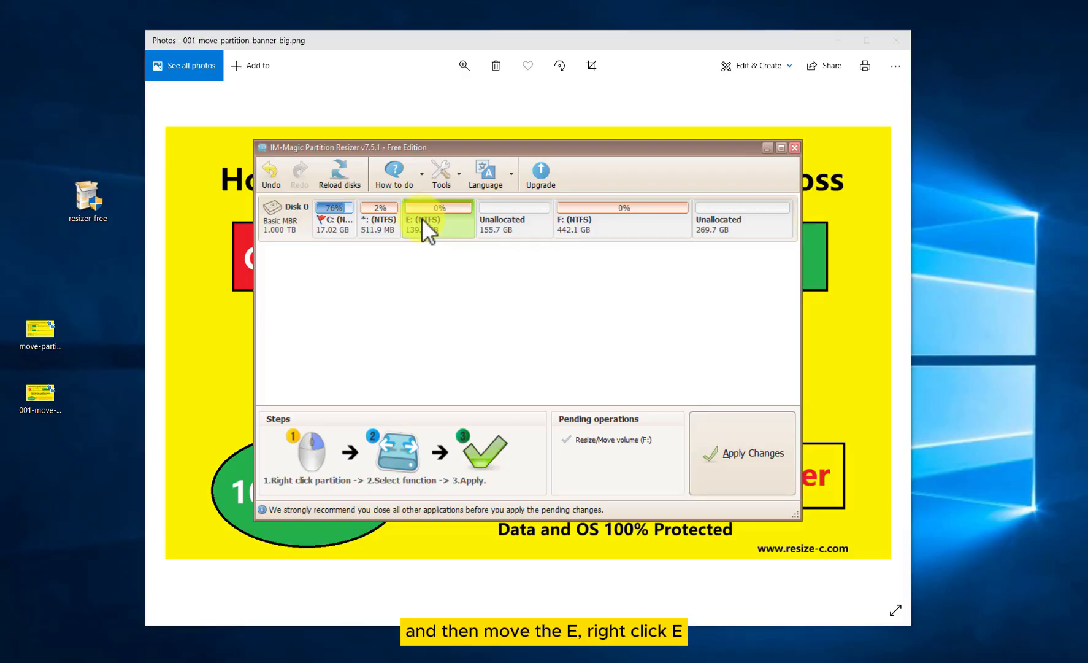
Move partition E to the far end of its adjacent unallocated space, leaving 159,392.1 MB unallocated before it.
right_click(422, 220)
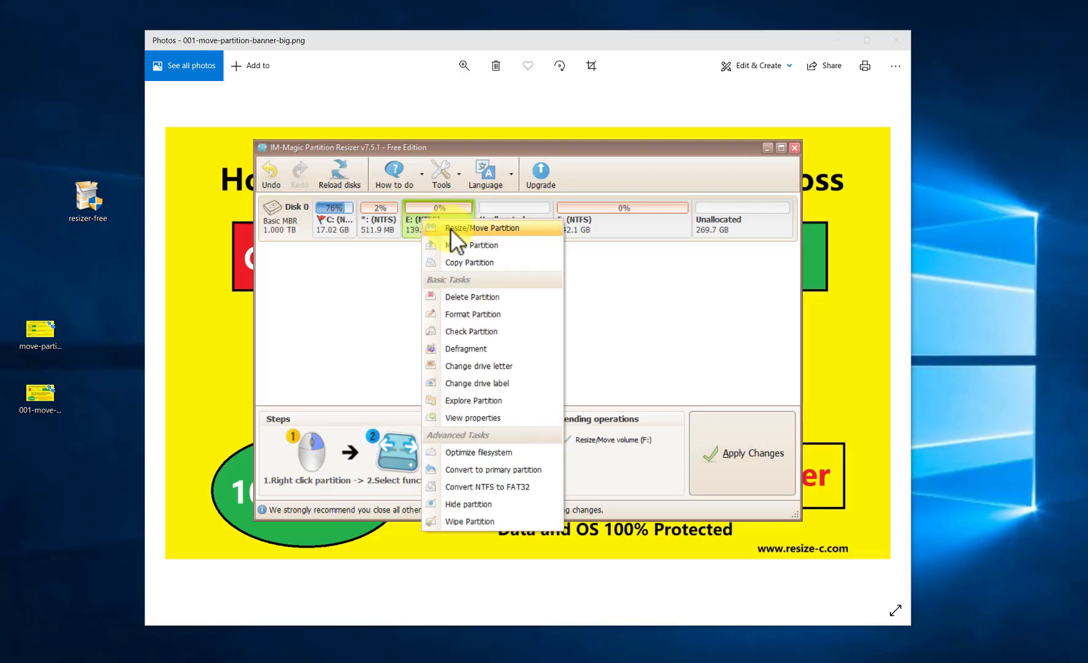
left_click(451, 227)
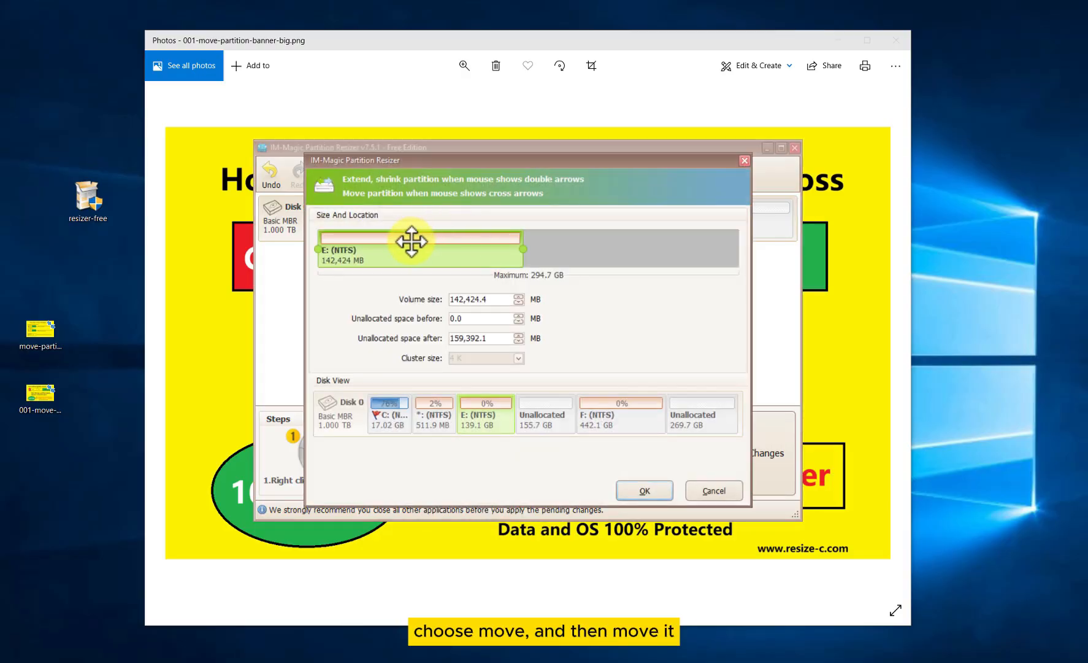
left_click_drag(412, 245, 632, 245)
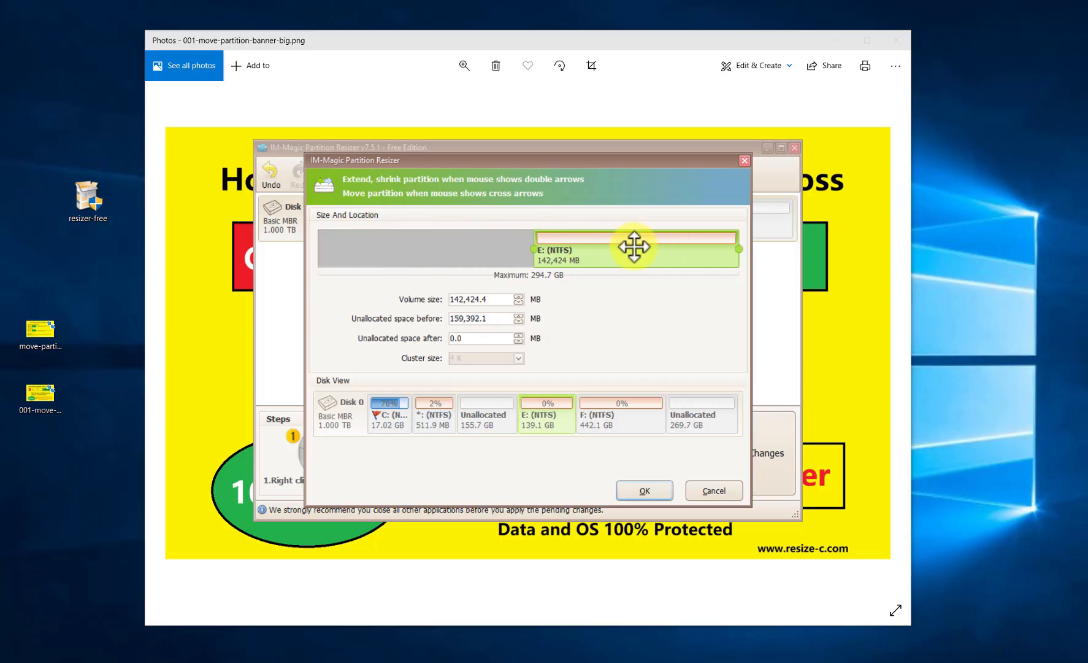
left_click(636, 488)
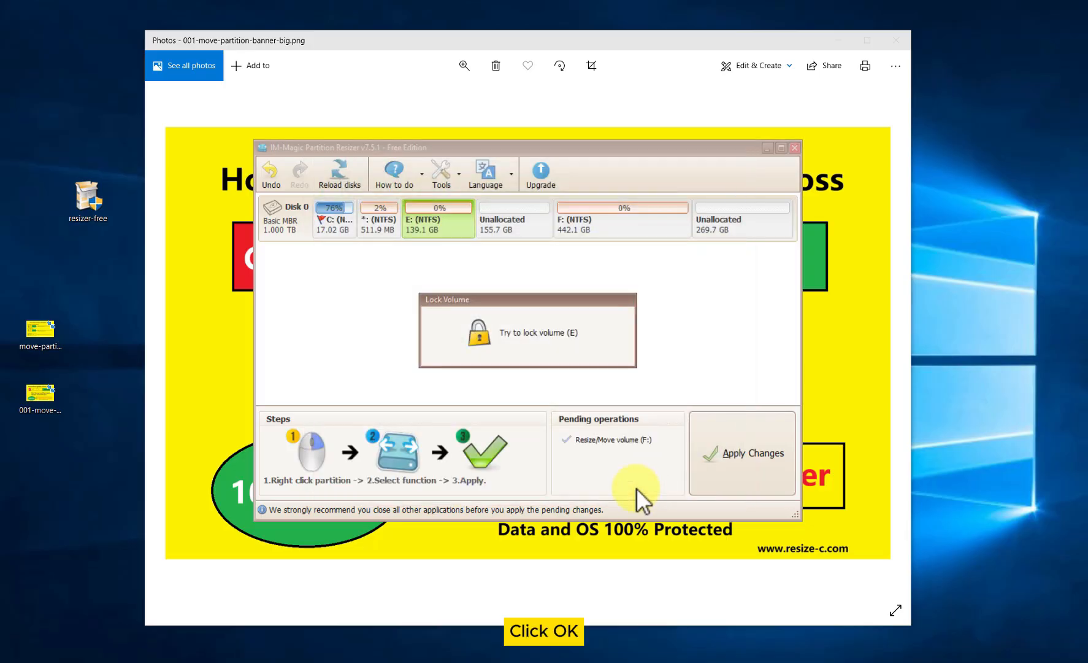
Move the 511.9 MB partition beside C up against partition E, leaving 159,392.1 MB unallocated before it.
left_click(377, 222)
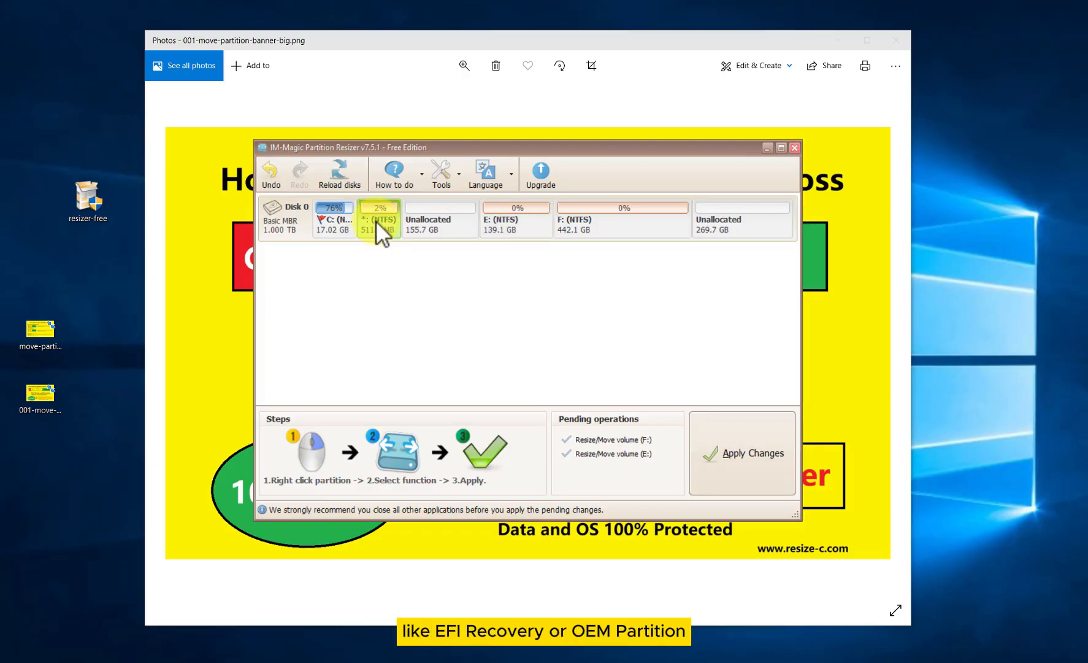
right_click(376, 221)
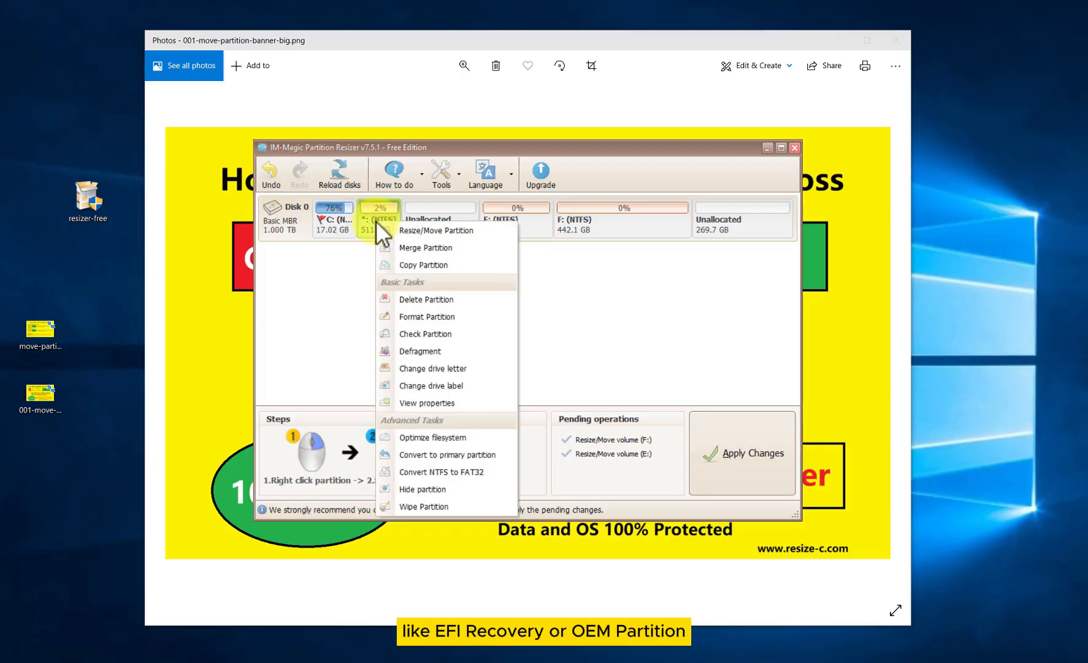
left_click(418, 229)
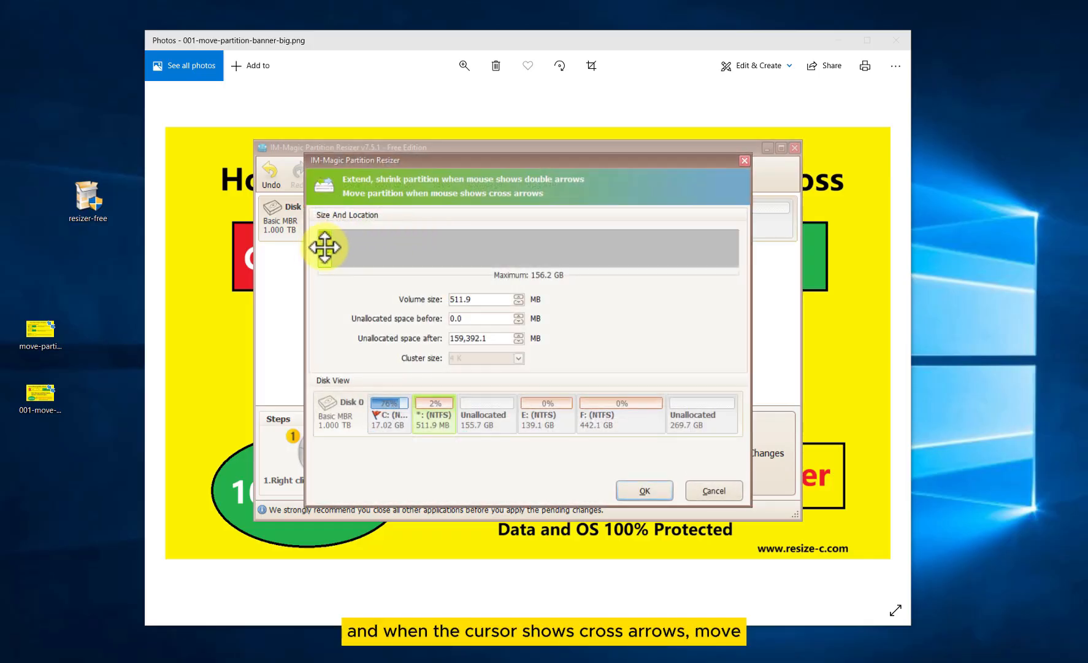
left_click_drag(325, 247, 735, 245)
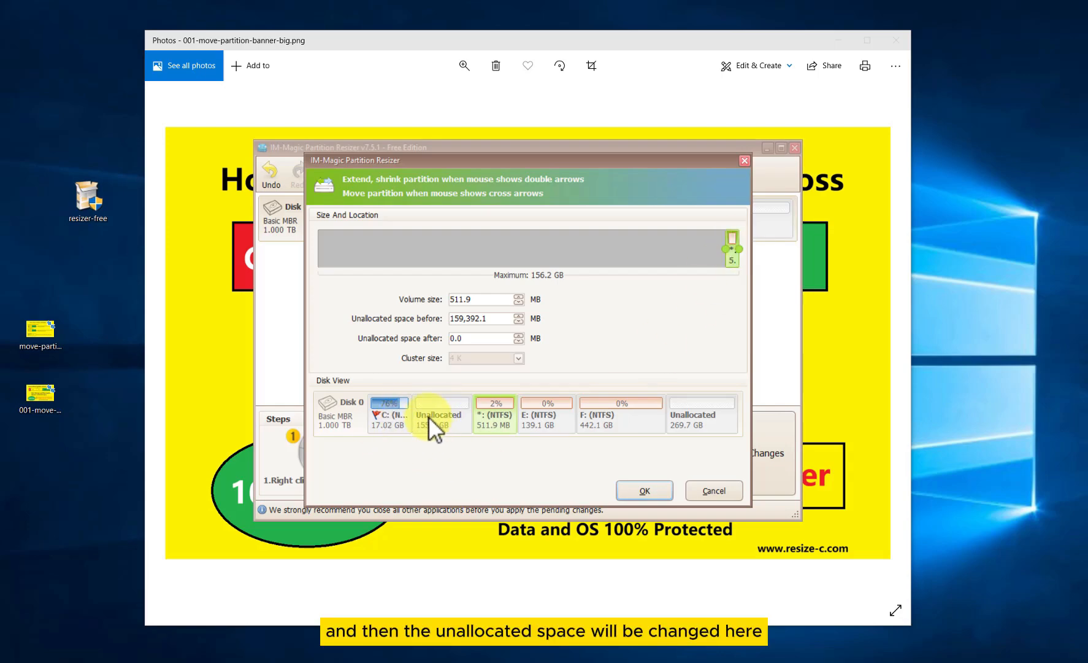
left_click(620, 489)
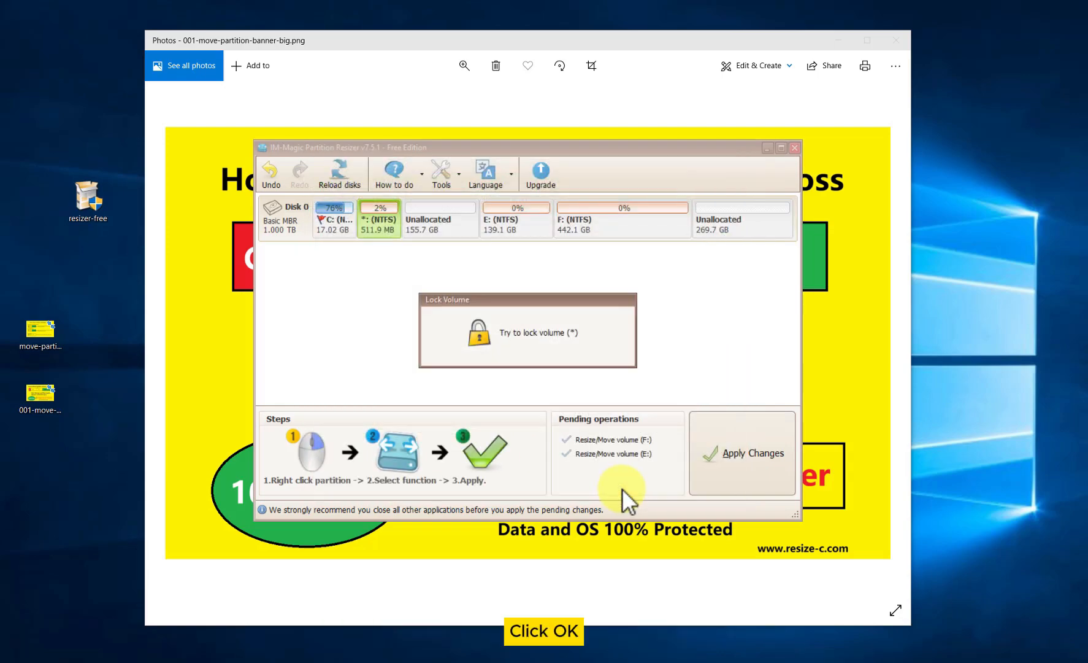
Apply the pending partition moves and check the disk layout in Disk Management.
left_click(733, 457)
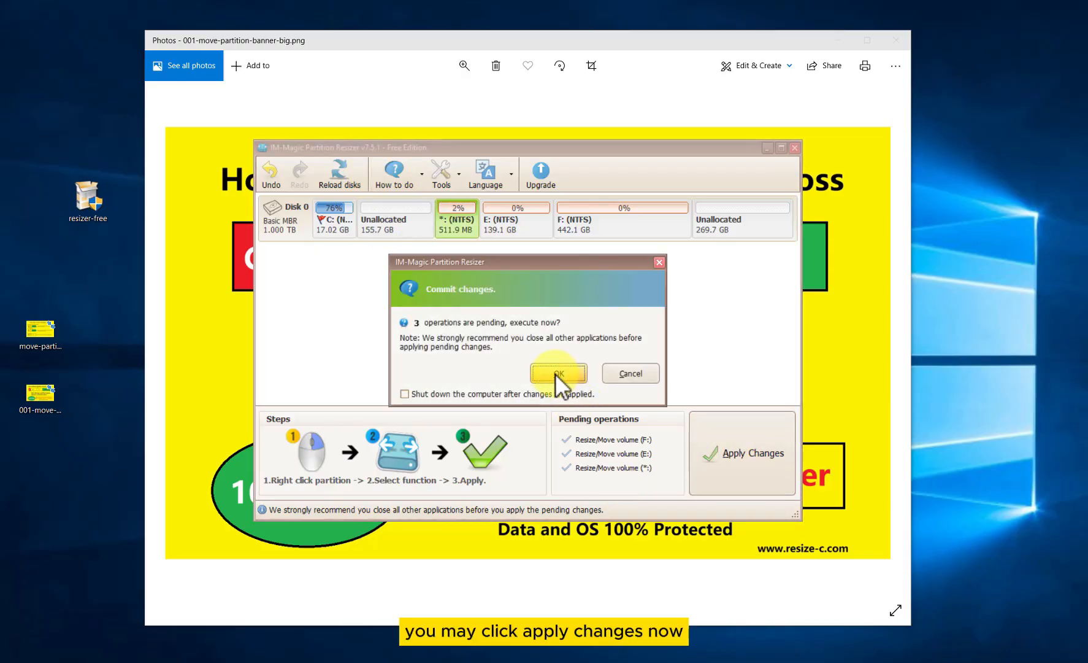
left_click(559, 373)
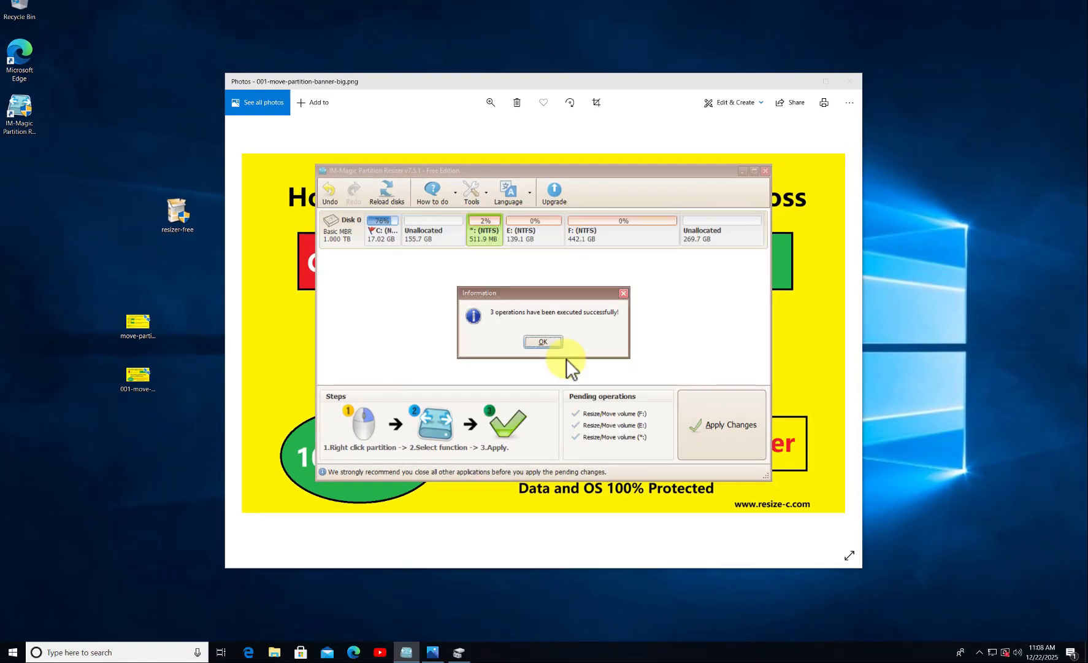
left_click(548, 349)
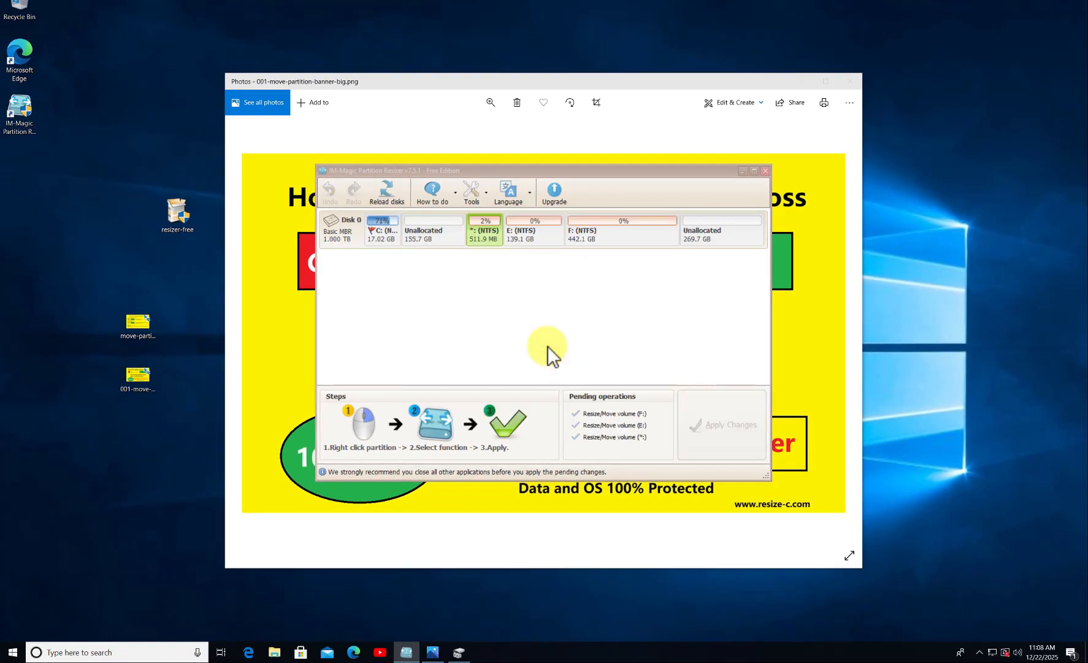
left_click(458, 652)
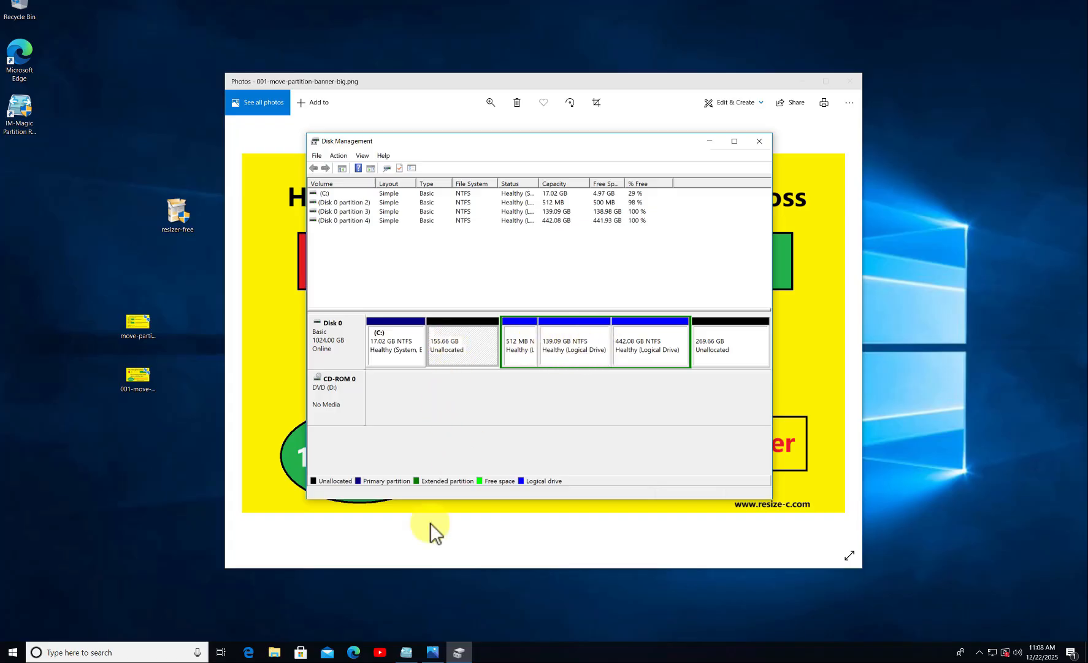
Return to IM-Magic Partition Resizer and extend partition C over all adjacent unallocated space to 176,822.3 MB.
left_click(407, 652)
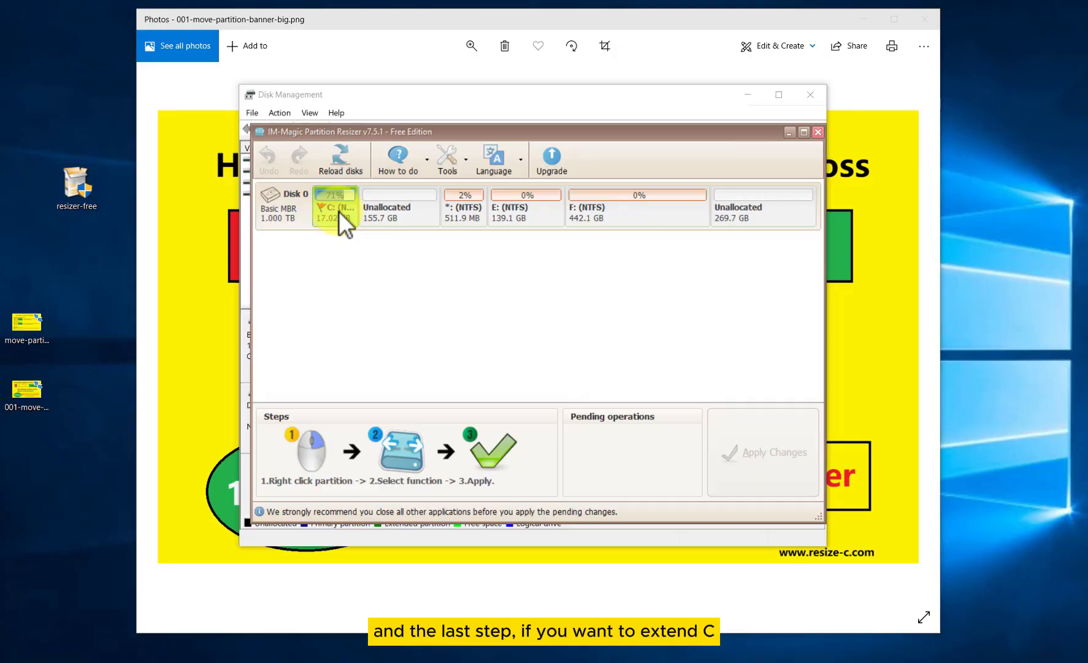
right_click(336, 209)
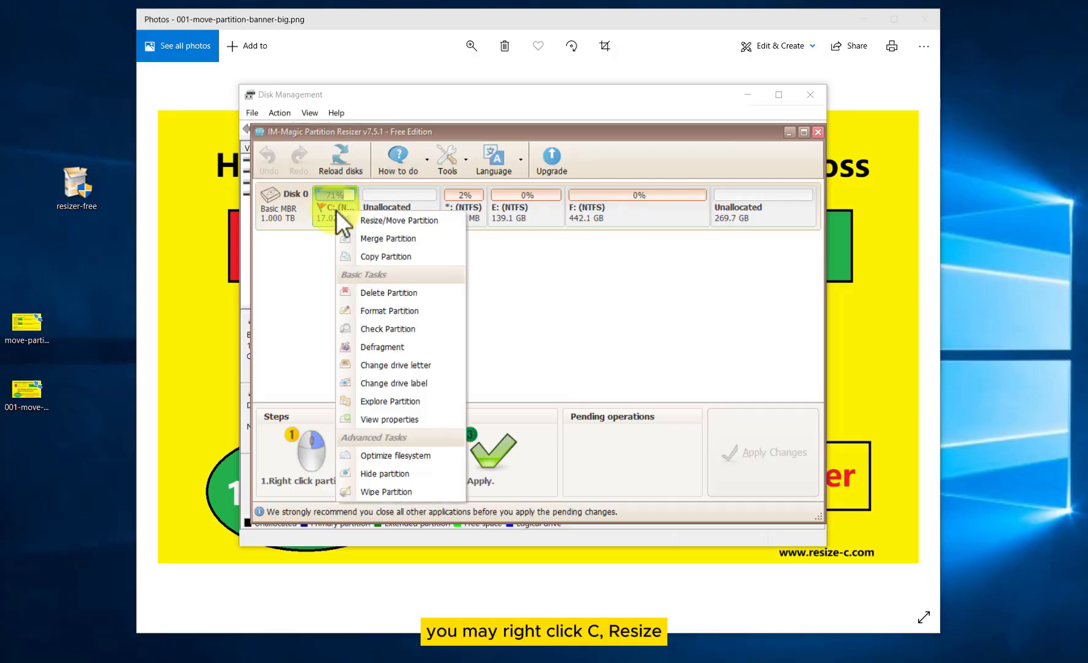
left_click(368, 220)
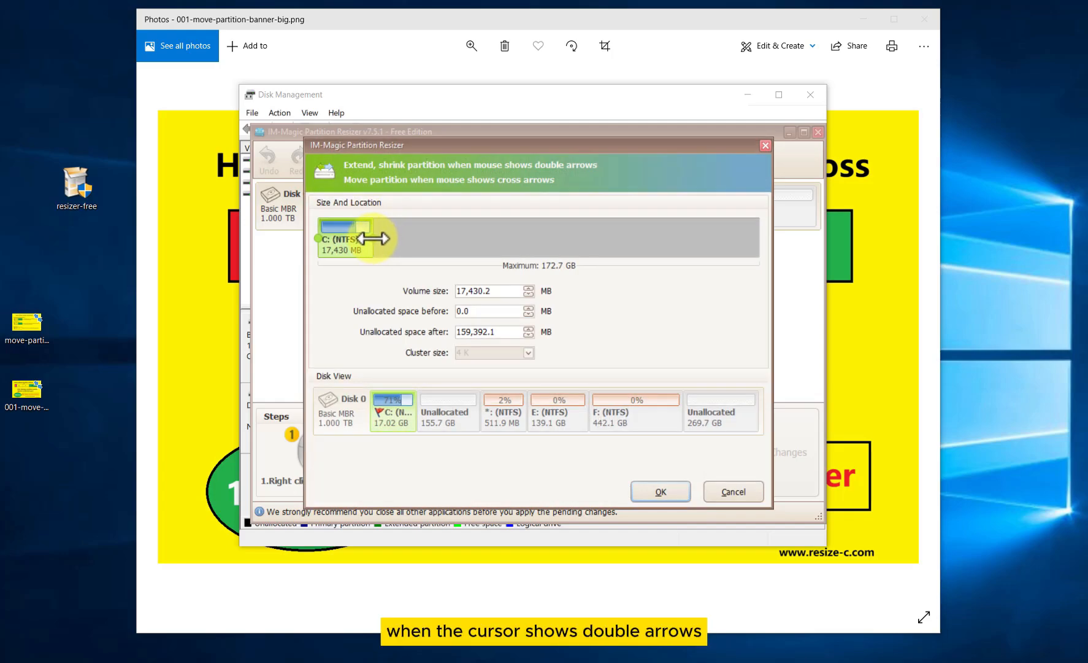
left_click_drag(373, 239, 761, 241)
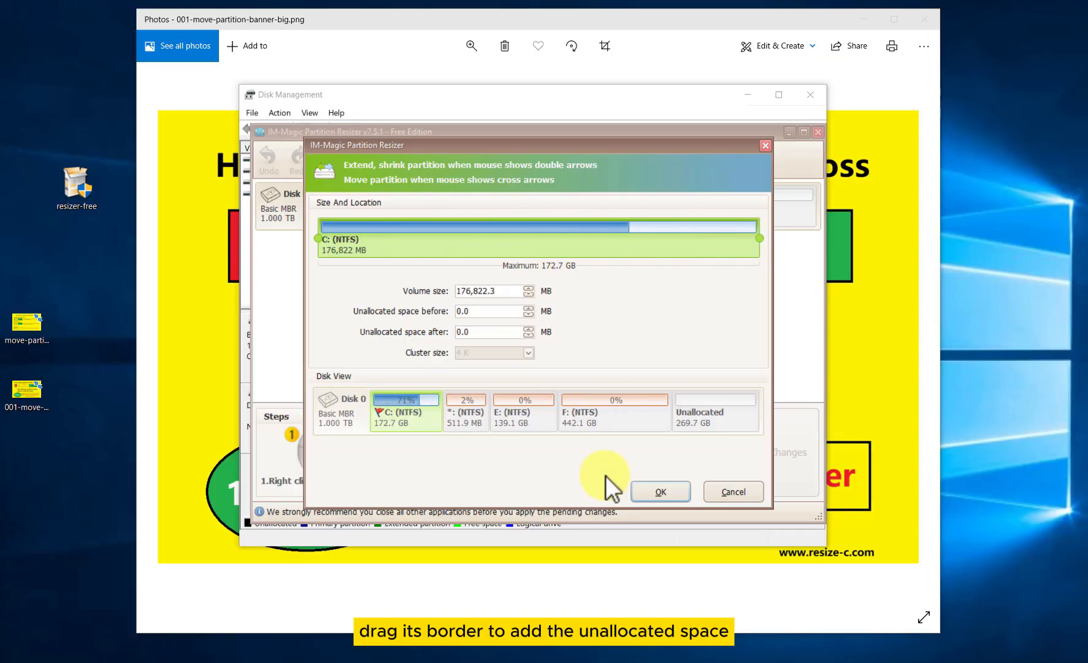
left_click(638, 491)
Apply the pending resize of partition C and dismiss the completion notice.
left_click(755, 463)
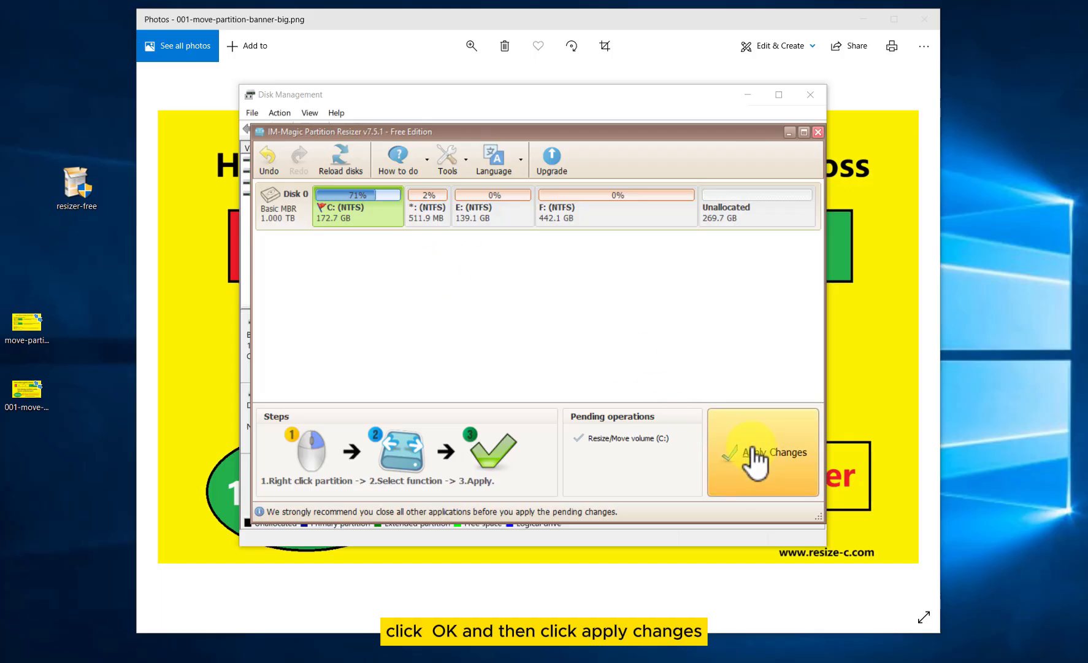
left_click(562, 367)
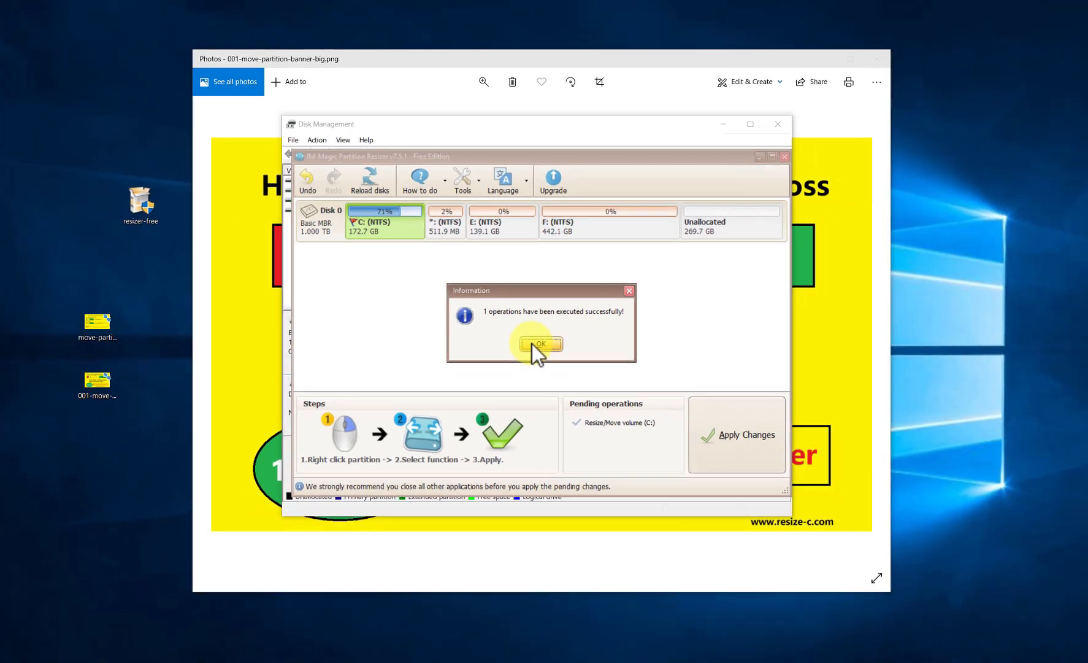
left_click(532, 348)
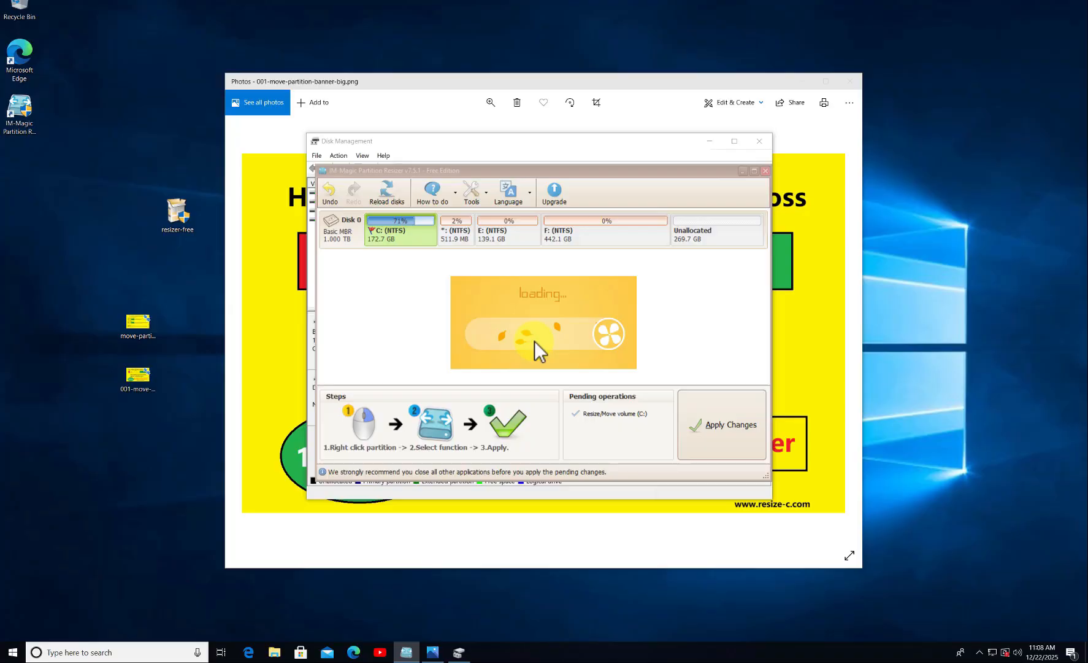
Minimize the Photos window and check the size of partition C in Disk Management.
left_click(434, 651)
left_click(434, 652)
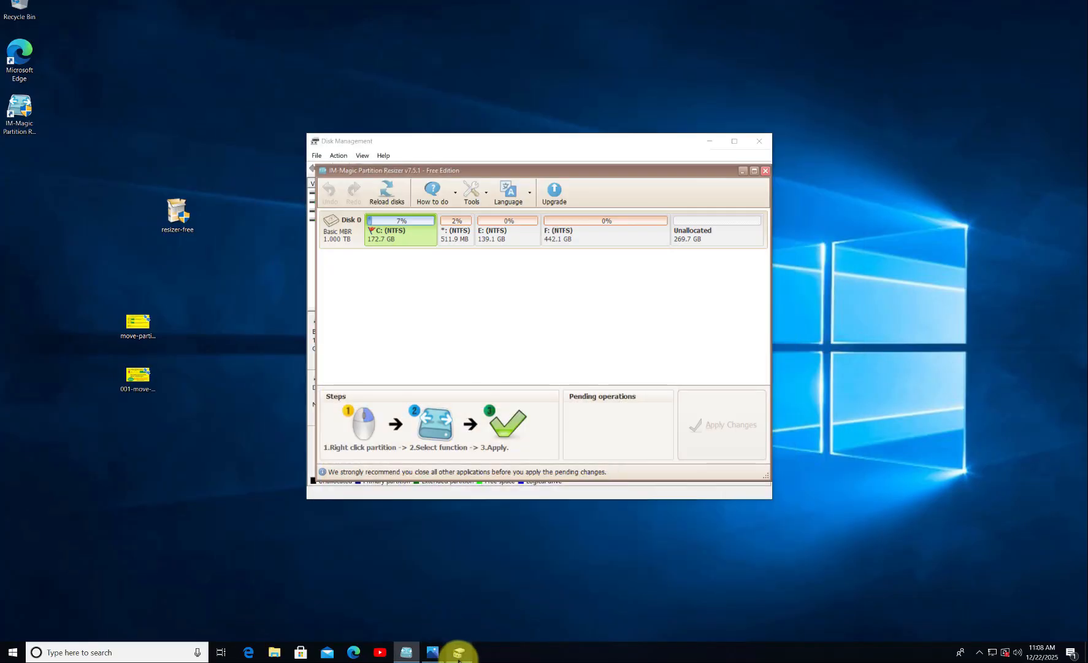
left_click(459, 652)
left_click(391, 346)
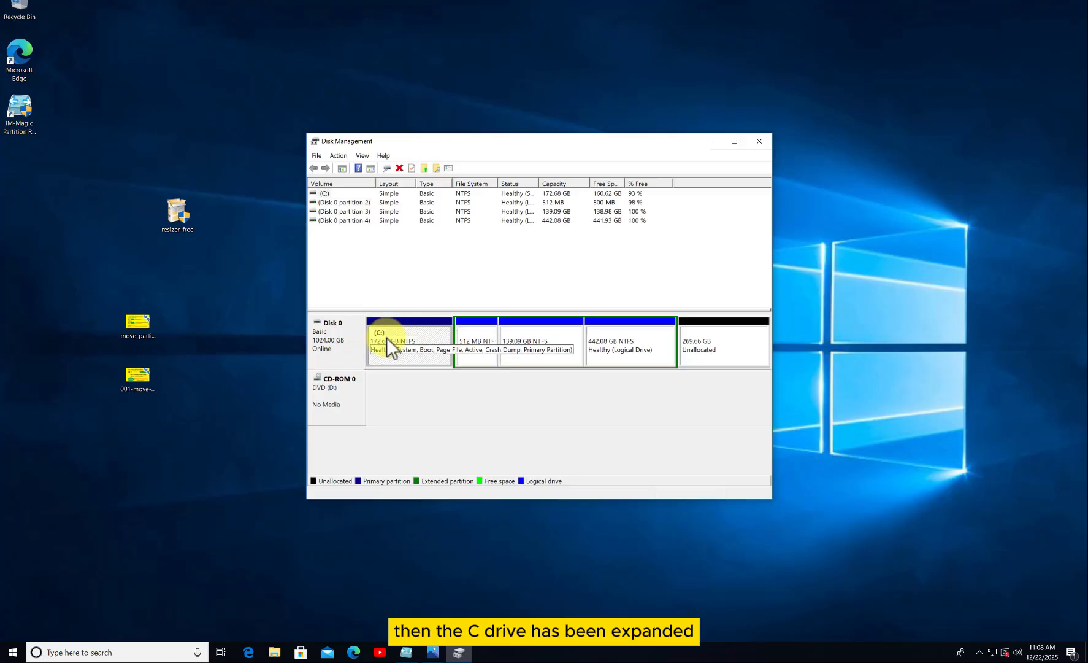
Open the move-partition image from the desktop and reposition its window to read the second partition-moving scenario.
left_click(141, 372)
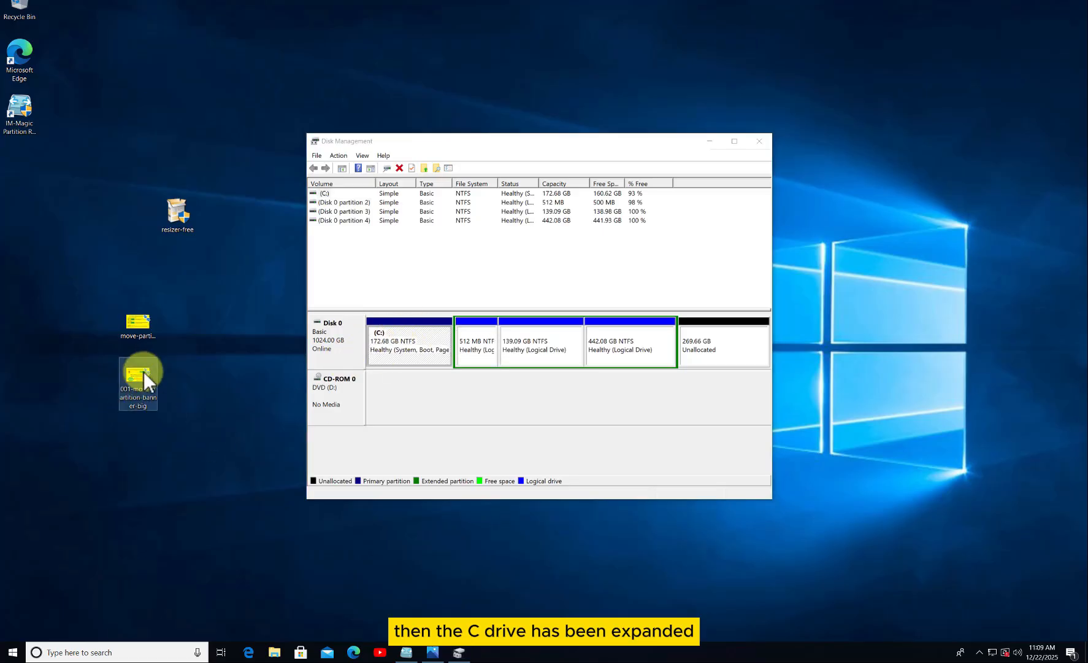
double_click(140, 322)
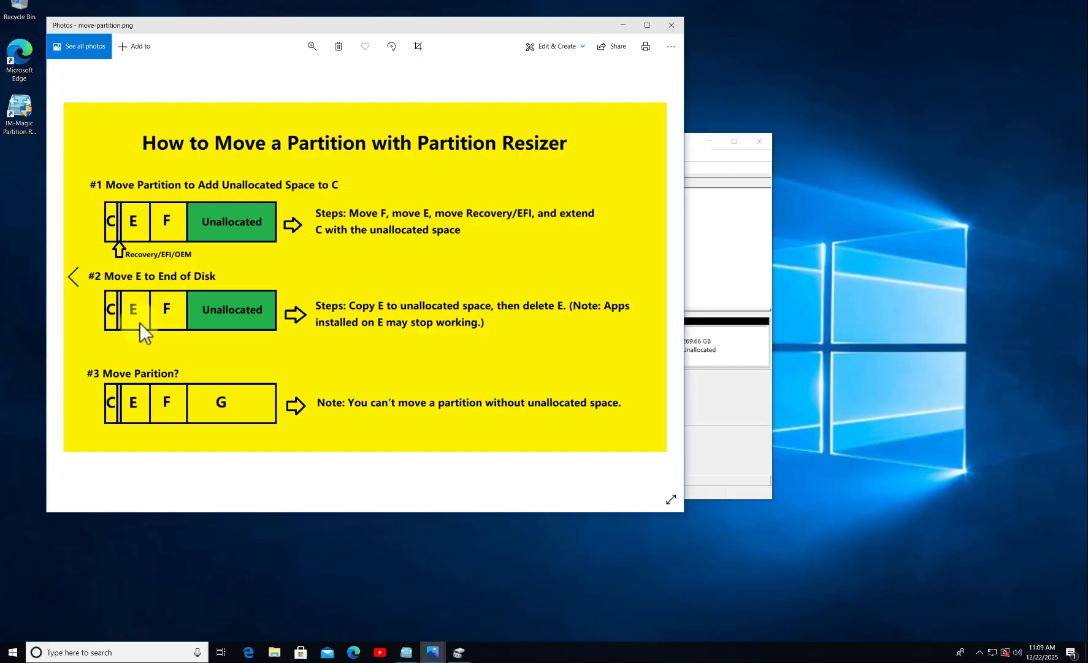
left_click_drag(501, 28, 654, 69)
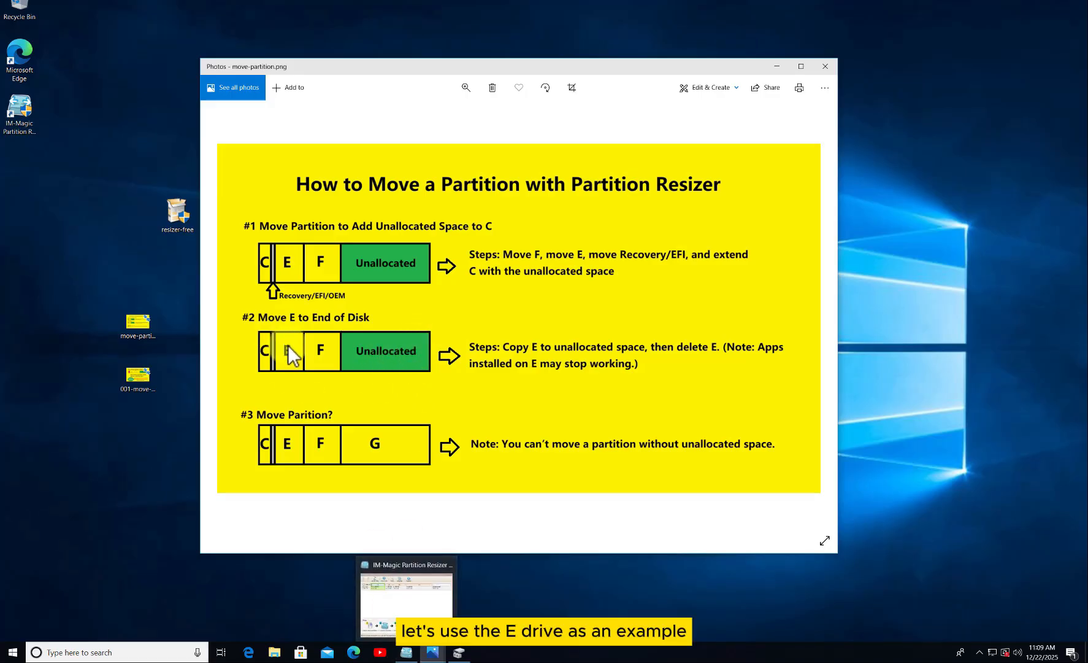
Return to IM-Magic Partition Resizer and start copying partition E into the 269.7 GB unallocated space.
left_click(406, 652)
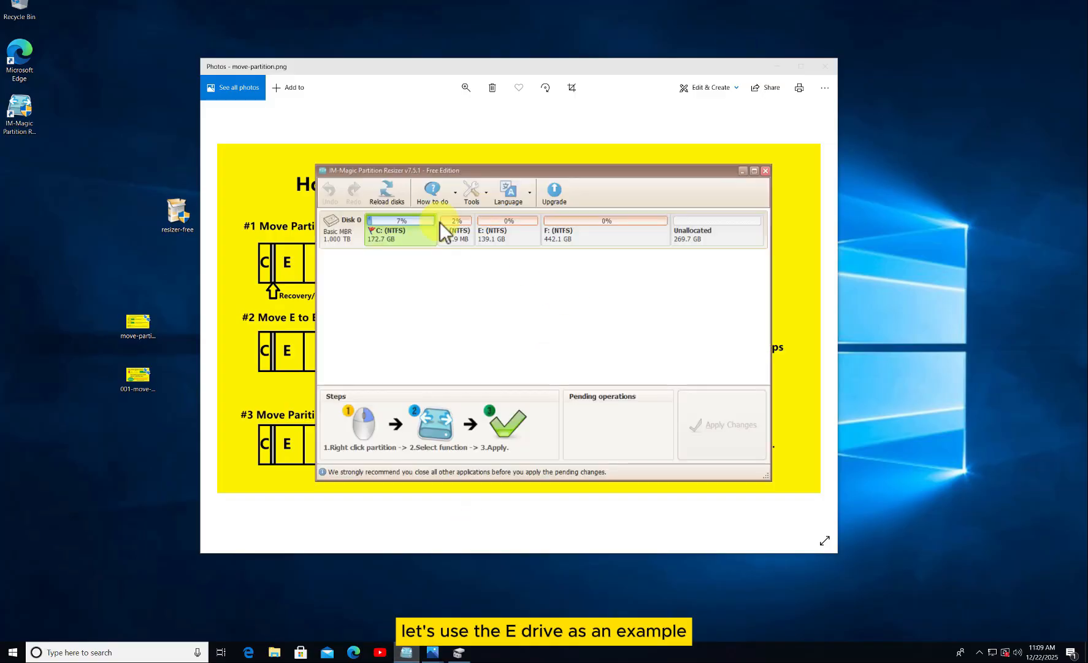
left_click(502, 238)
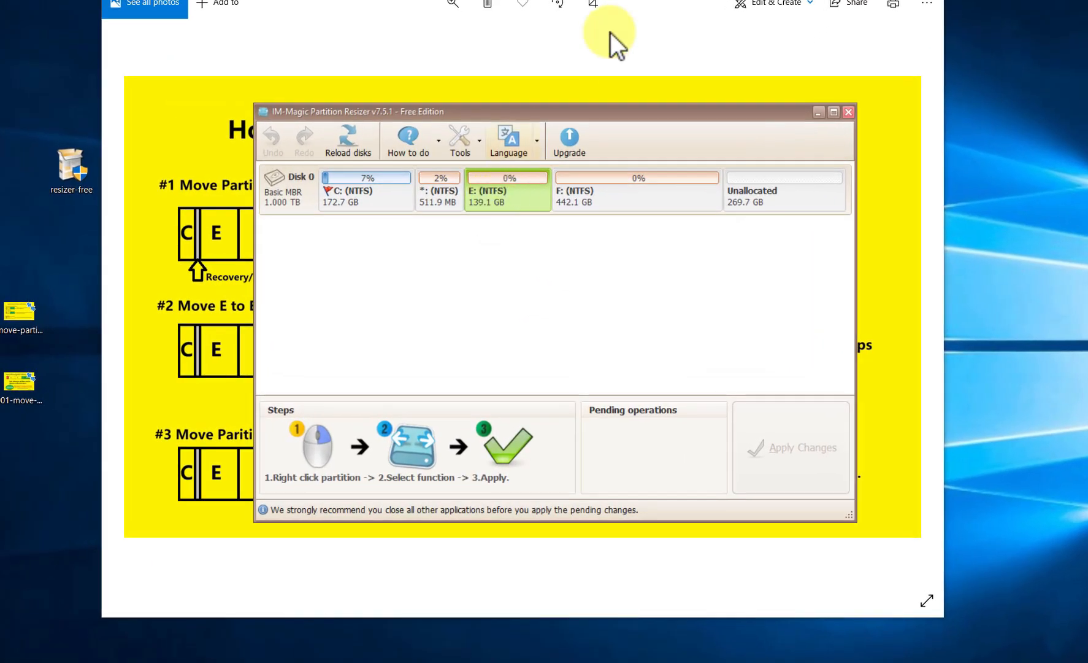
right_click(496, 185)
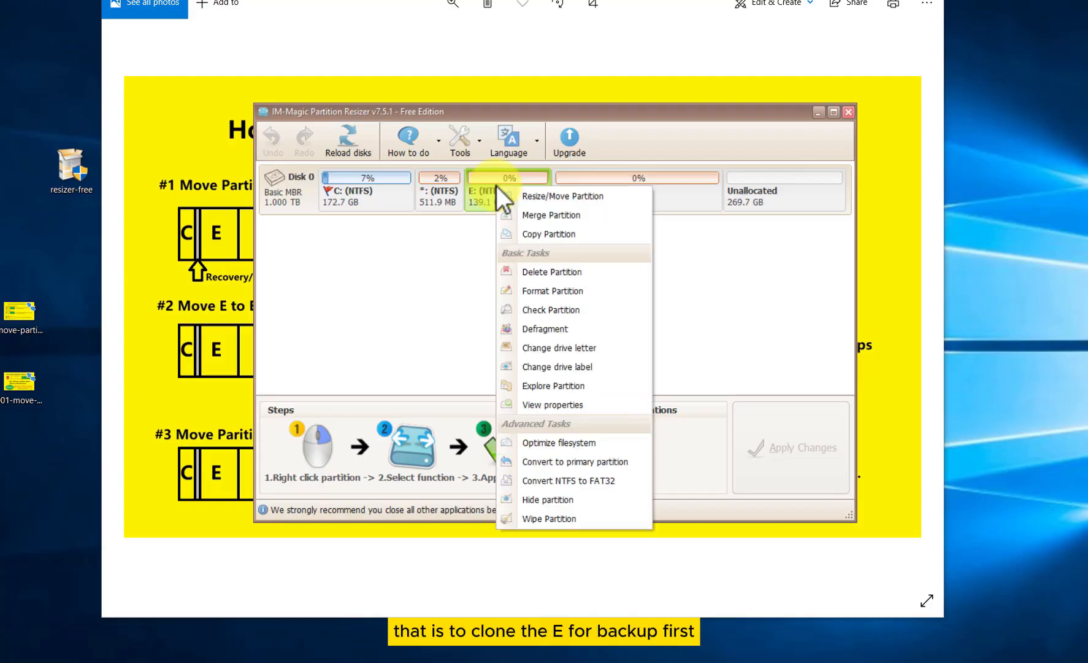
left_click(528, 234)
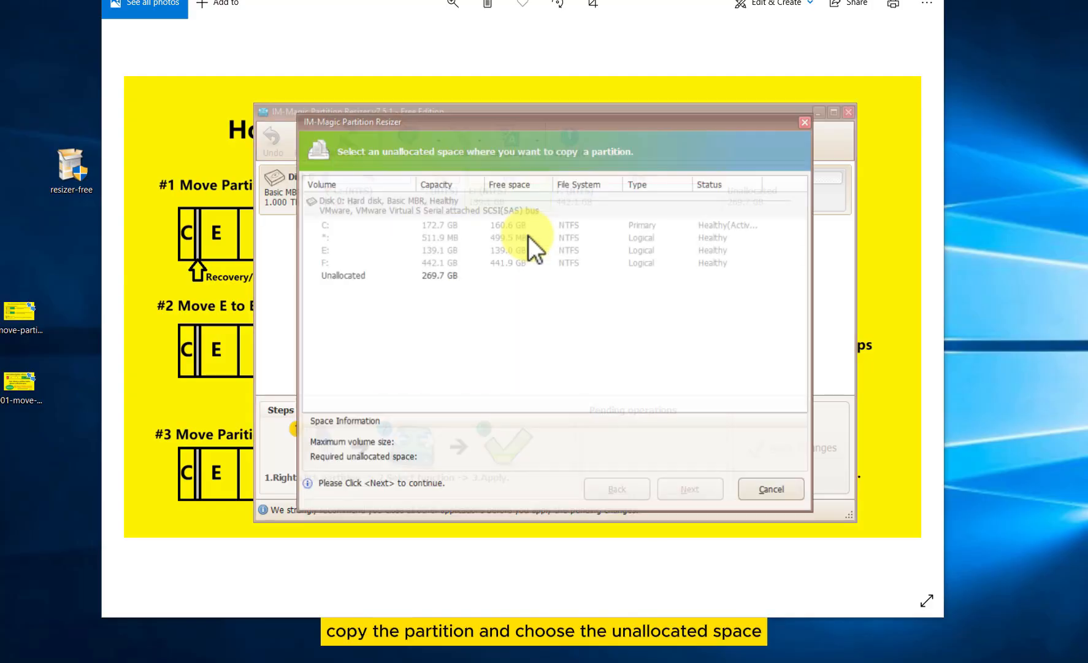
left_click(345, 279)
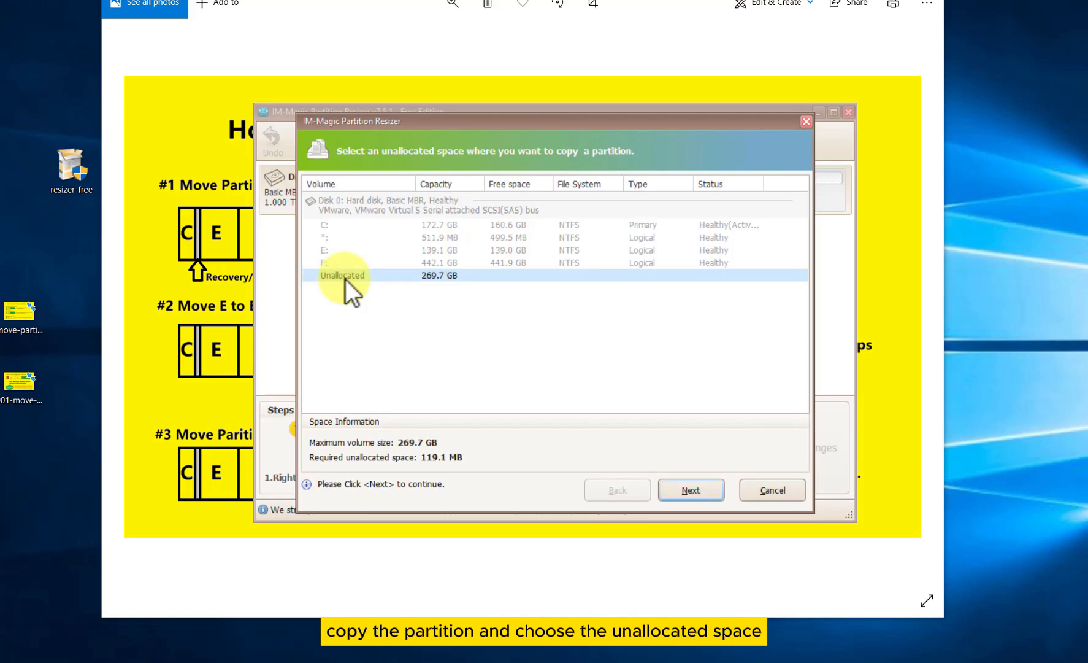
left_click(676, 491)
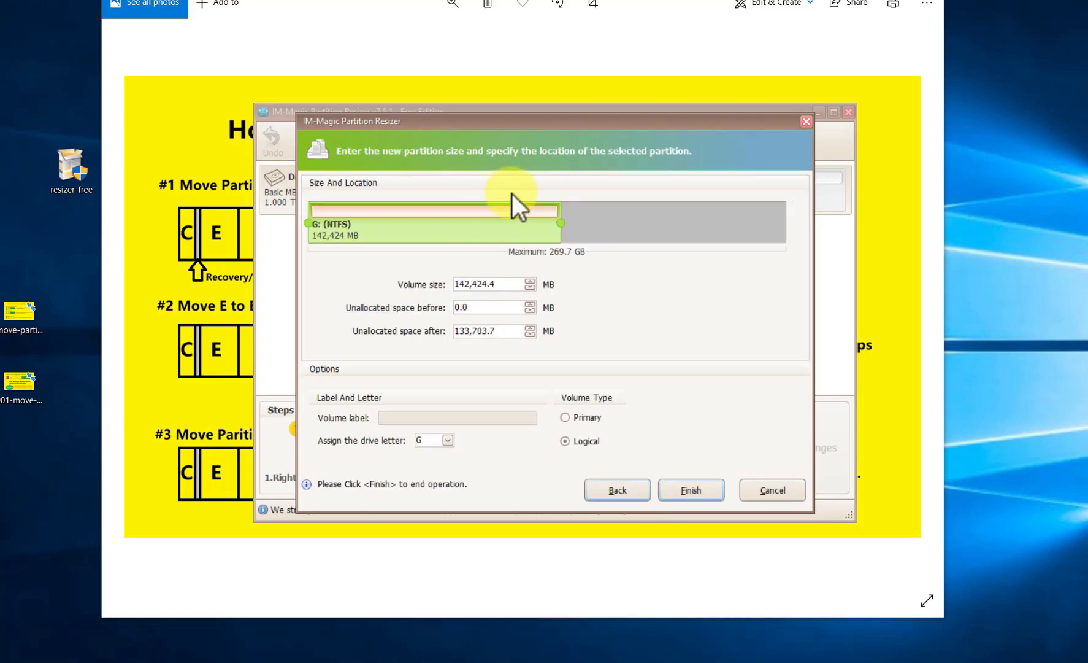
Place the partition copy at the end of the disk with 133,703.7 MB unallocated before it and assign drive letter H.
left_click_drag(469, 214, 448, 219)
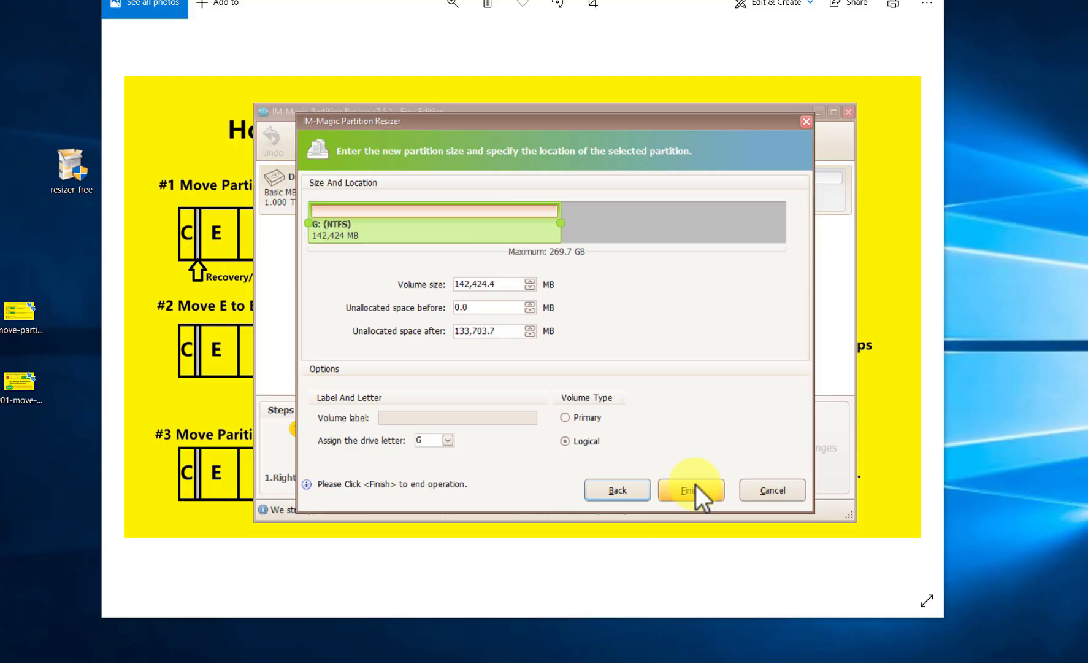
left_click_drag(448, 224, 695, 226)
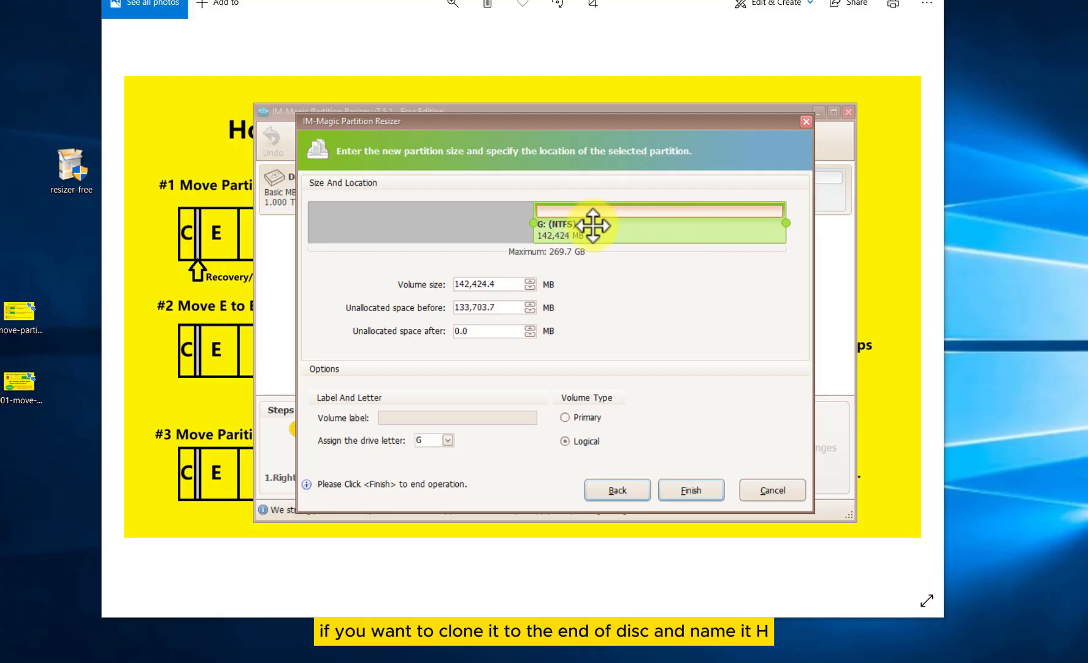
left_click(448, 441)
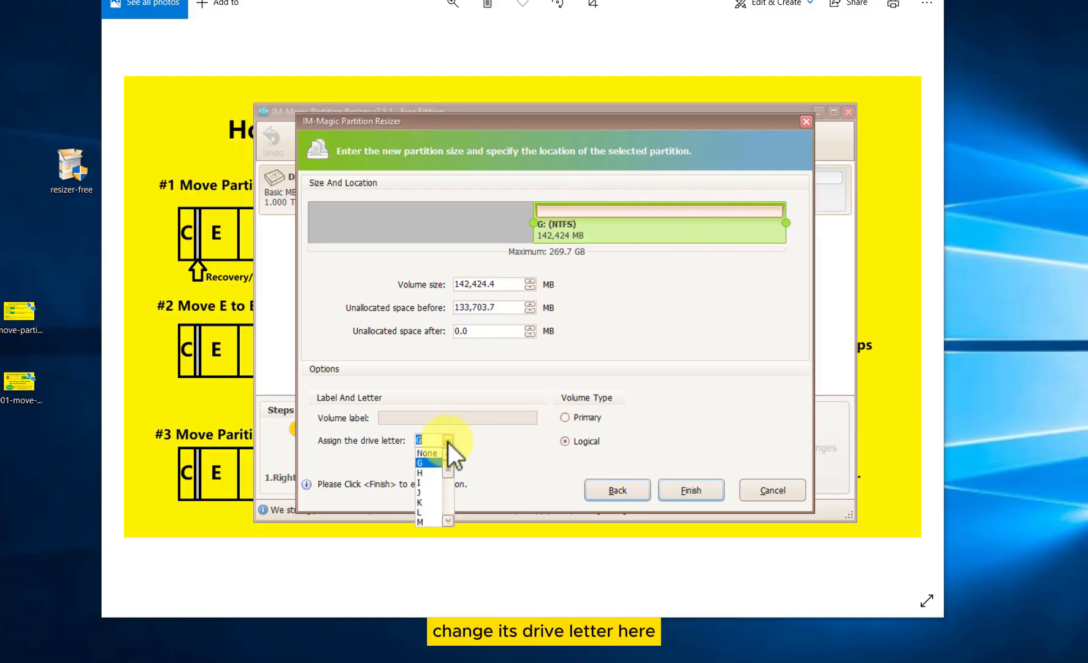
left_click(426, 473)
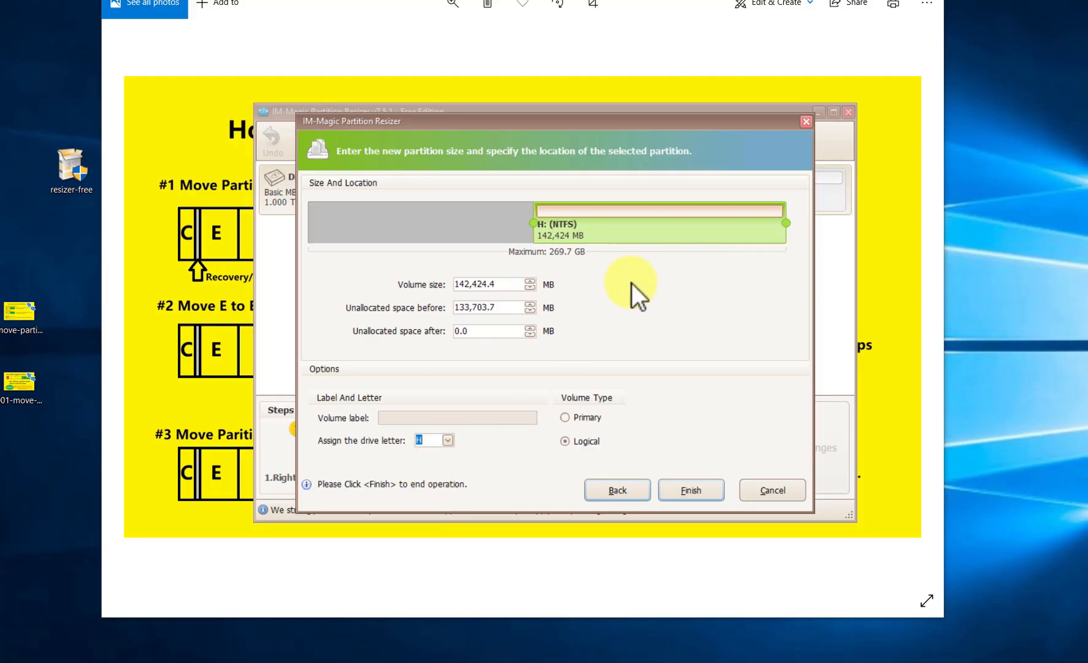
Finish the copy setup for partition H and apply the pending copy of E to the disk.
left_click(594, 227)
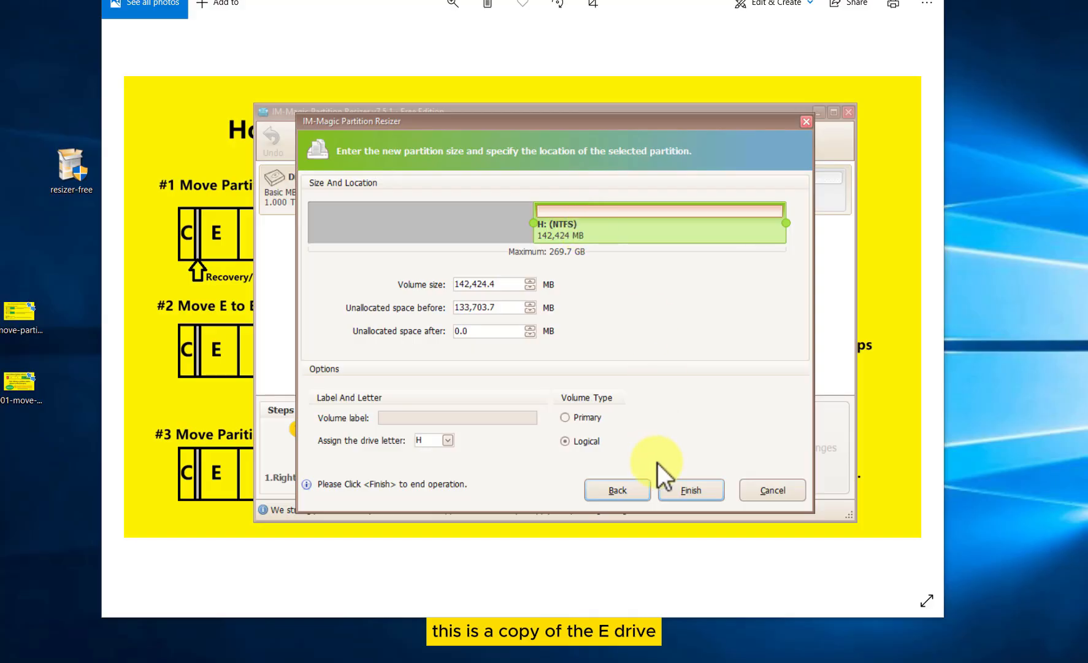
left_click(676, 487)
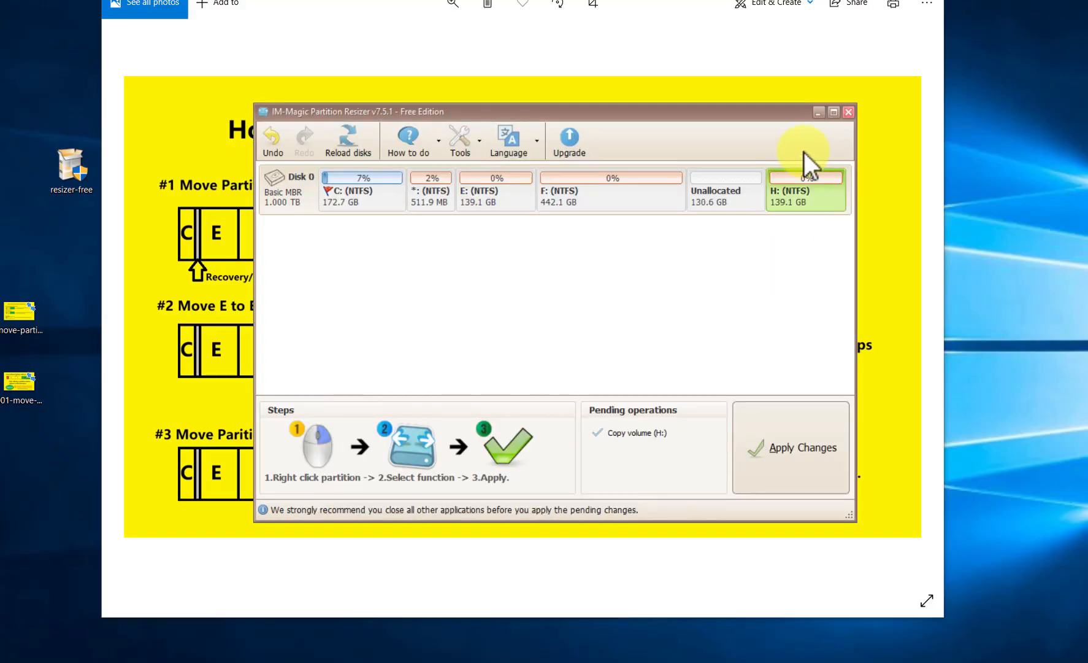
left_click(480, 199)
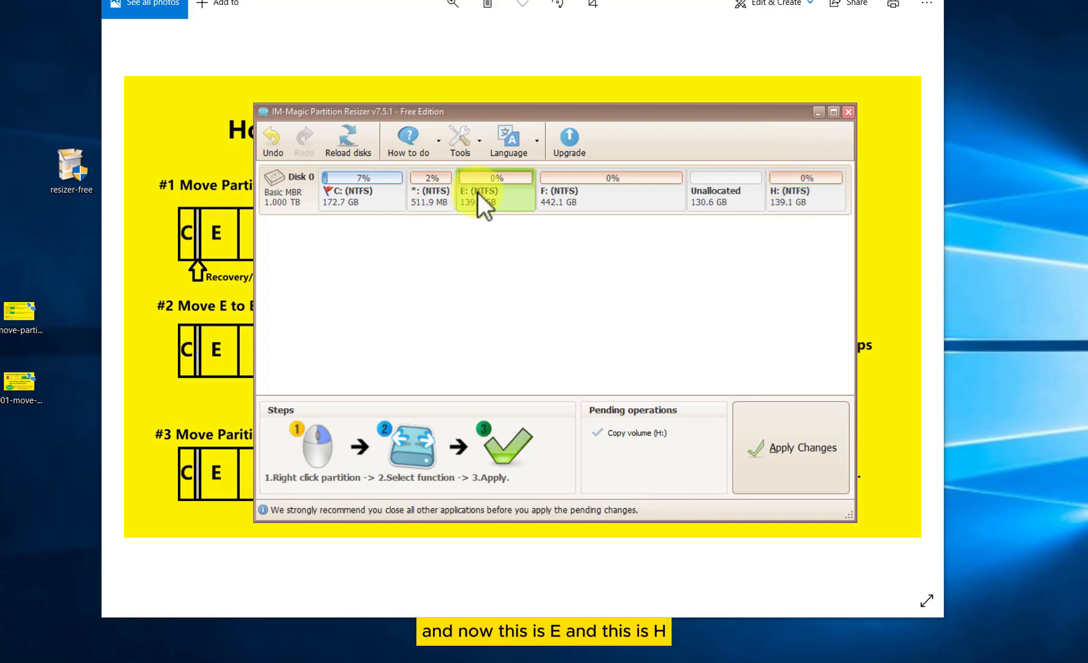
left_click(788, 197)
left_click(787, 454)
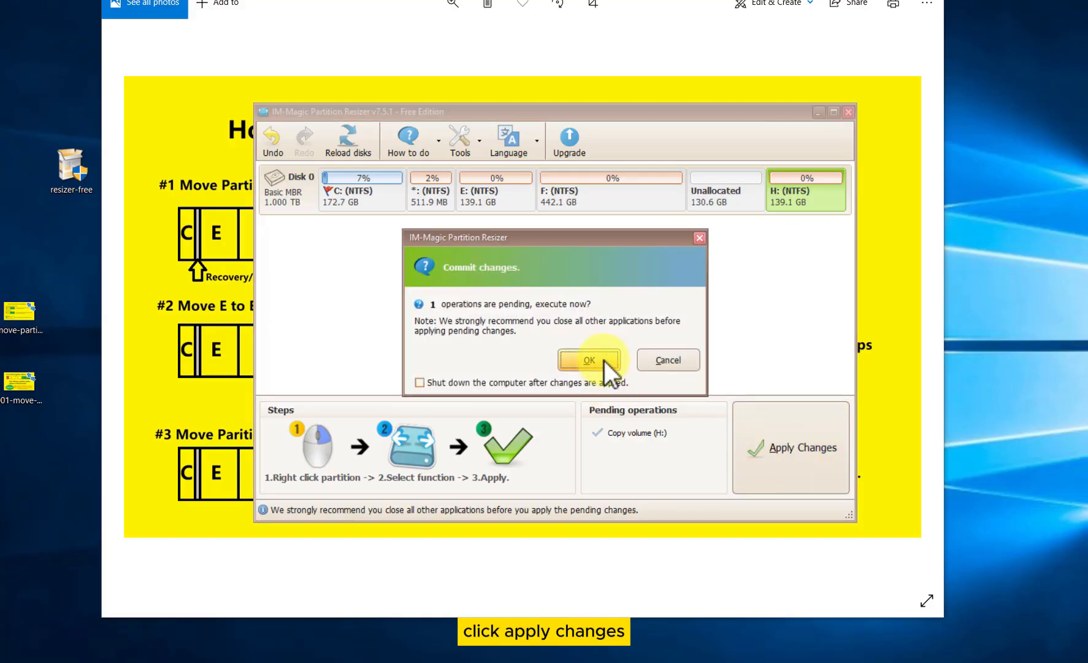
left_click(599, 361)
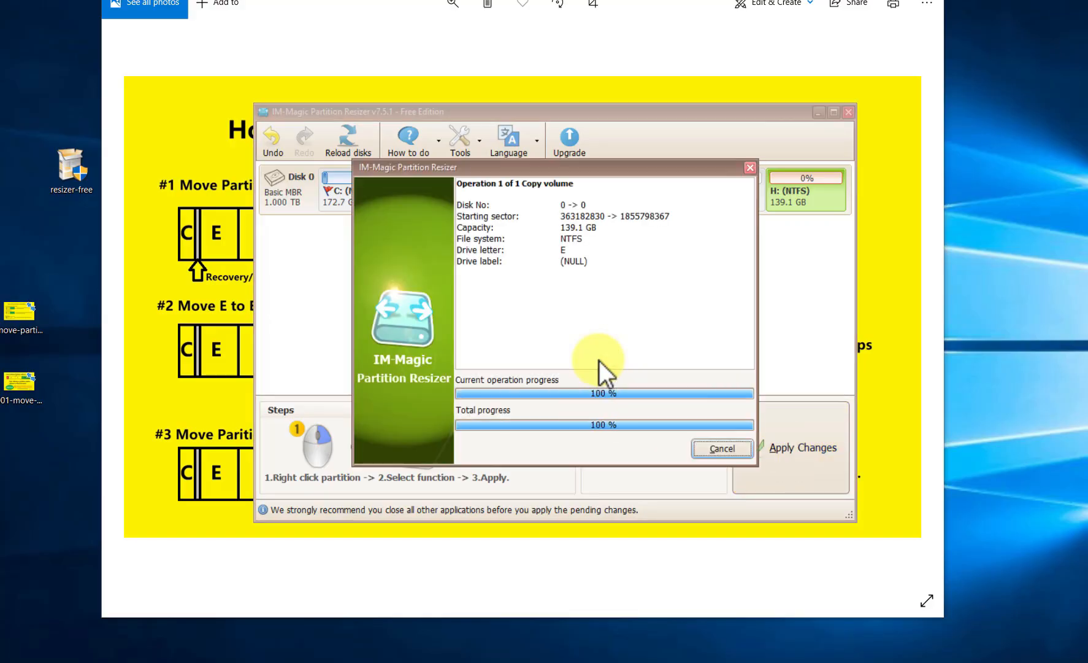
left_click(571, 340)
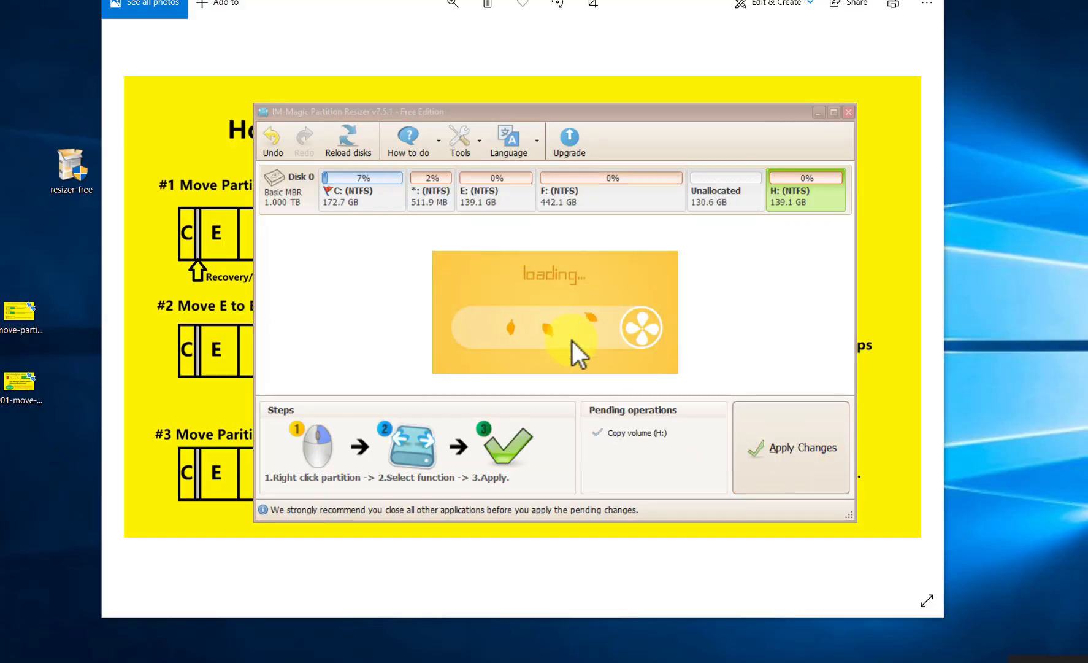
Delete the original partition E and apply the pending deletion.
left_click(466, 195)
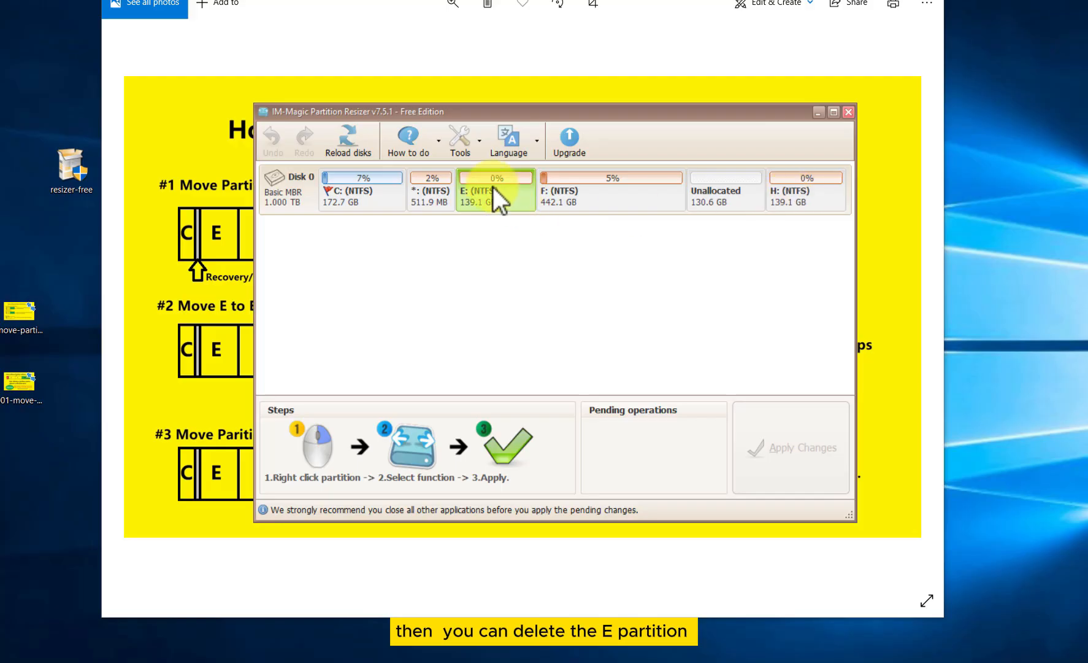
right_click(493, 187)
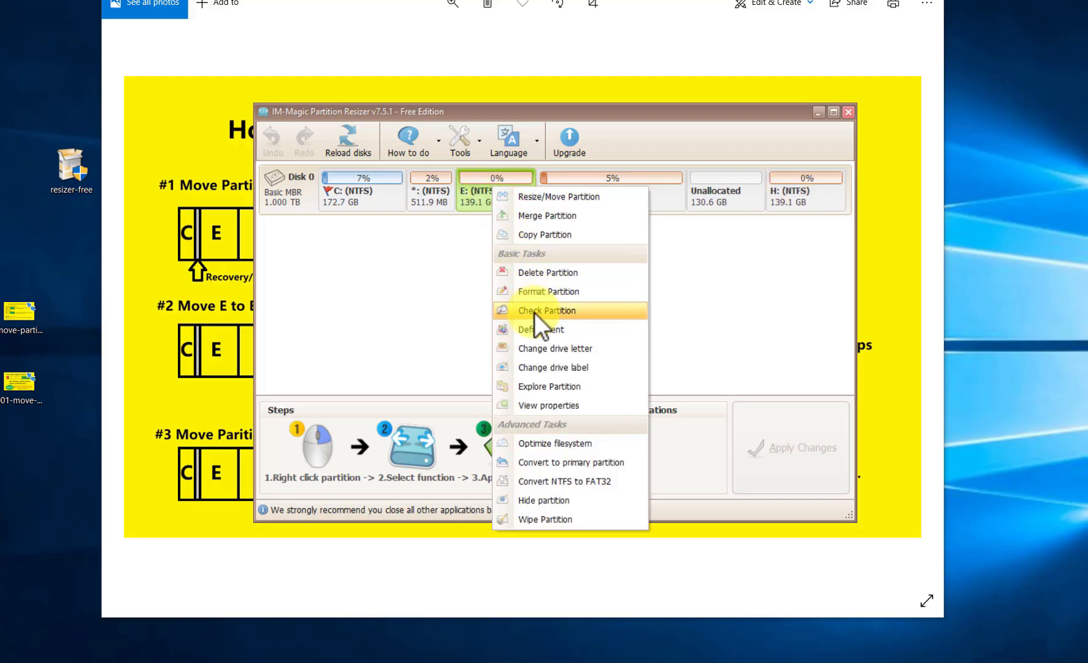
left_click(538, 270)
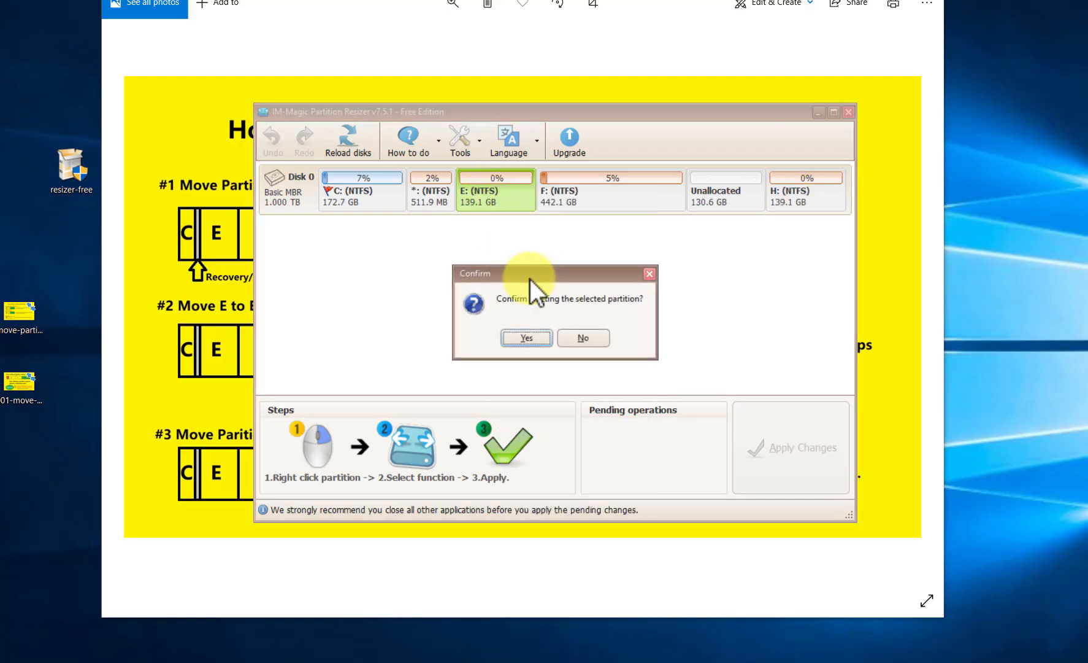
left_click(526, 338)
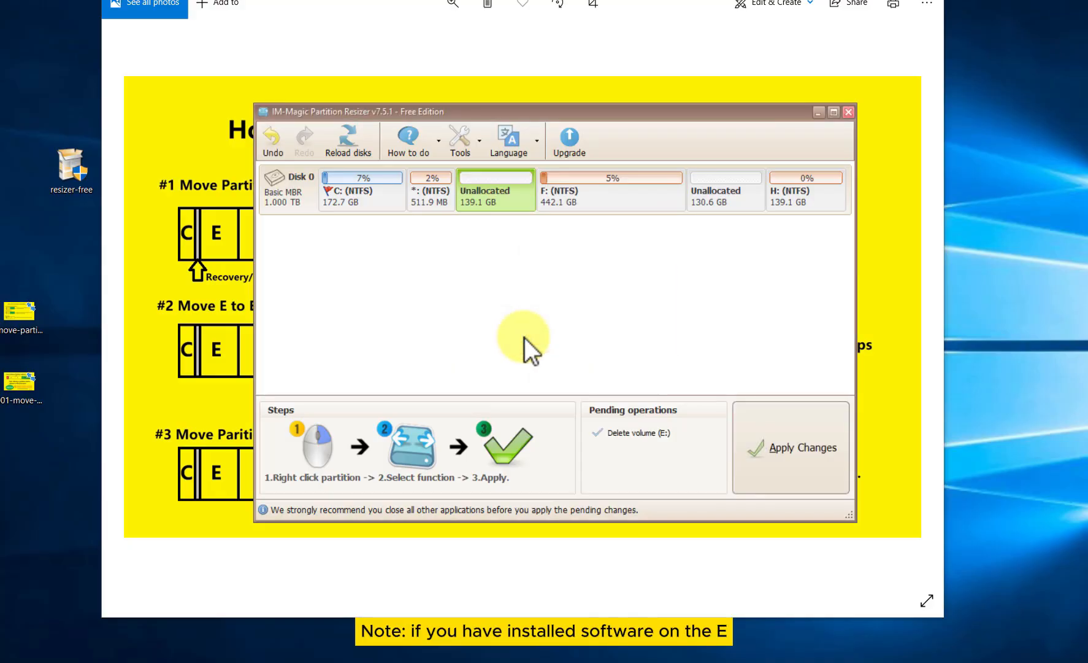
left_click(779, 429)
left_click(582, 357)
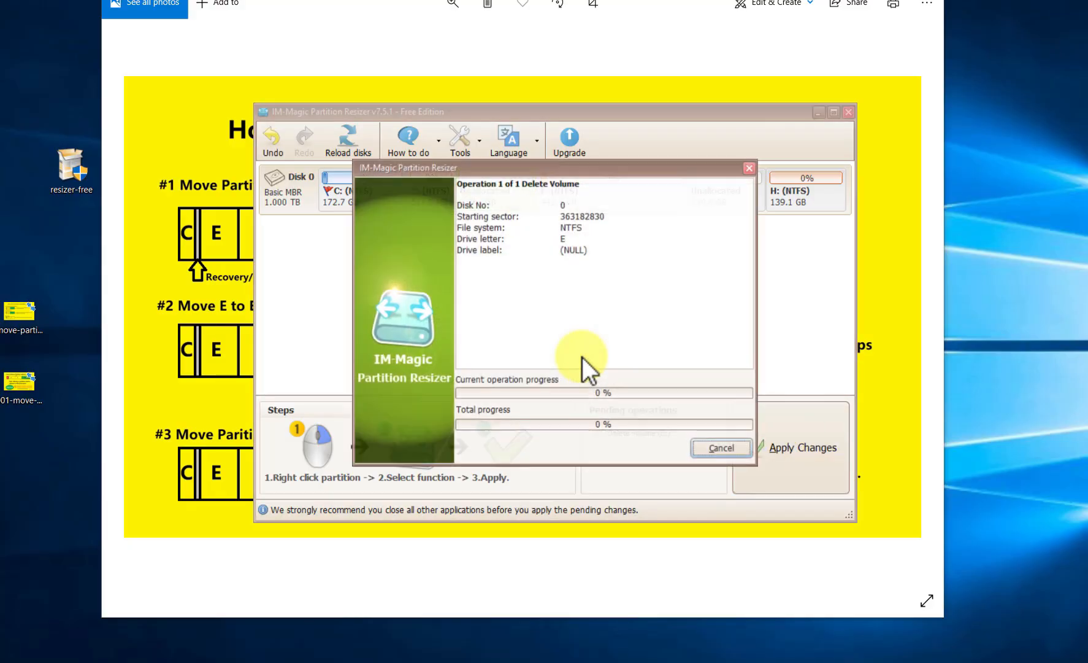
left_click(566, 338)
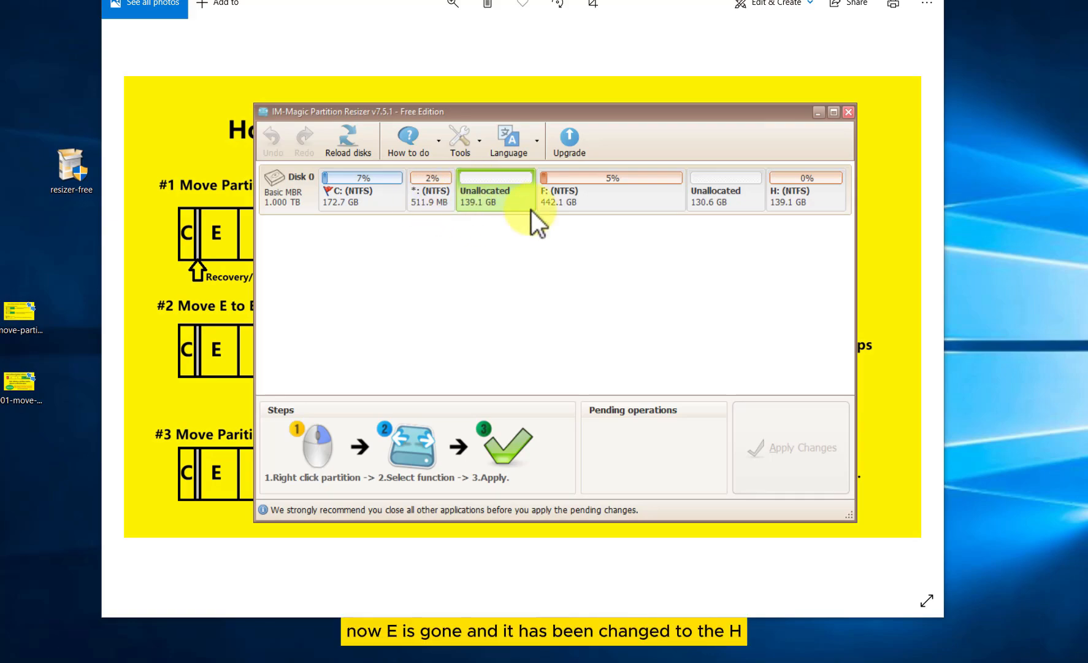
Change the drive letter of partition H to E and apply the change.
left_click(790, 196)
right_click(796, 198)
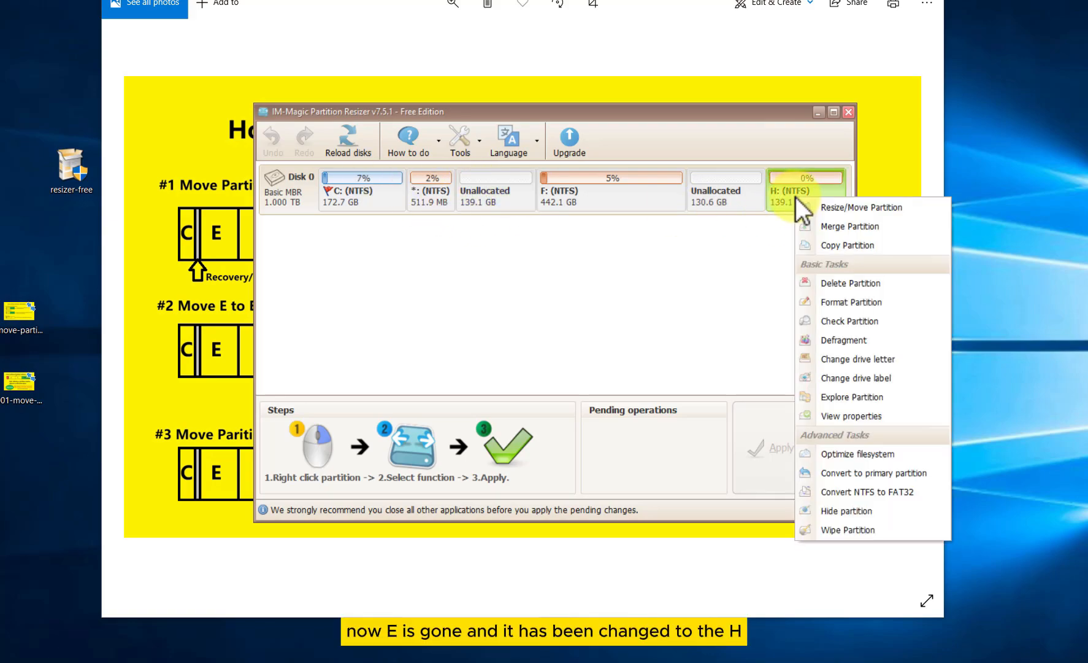
left_click(839, 362)
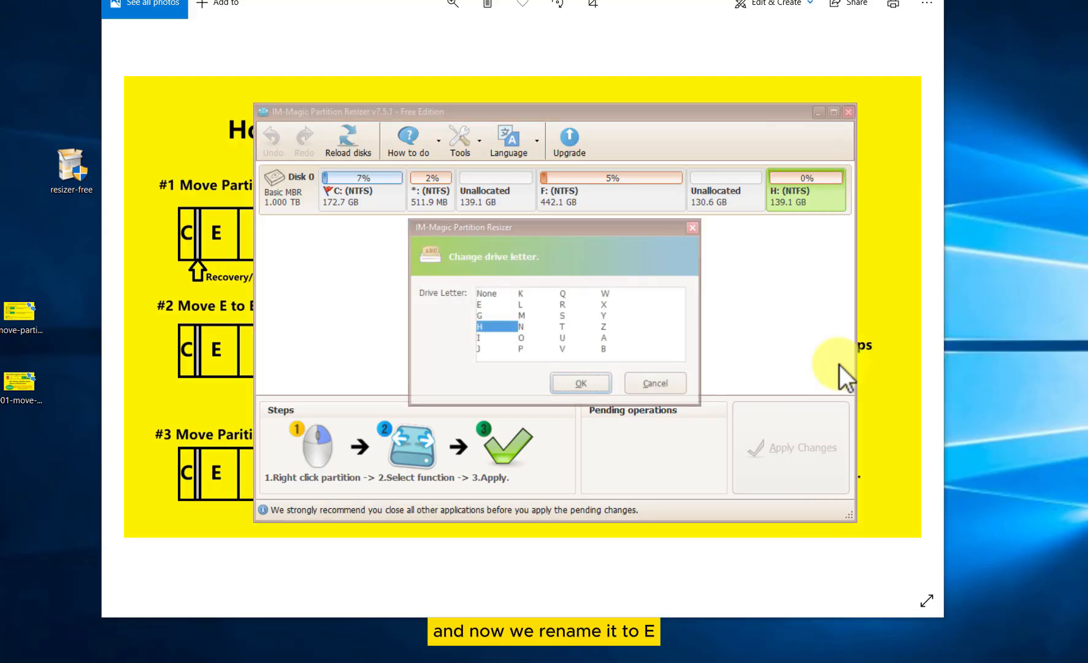
left_click(481, 304)
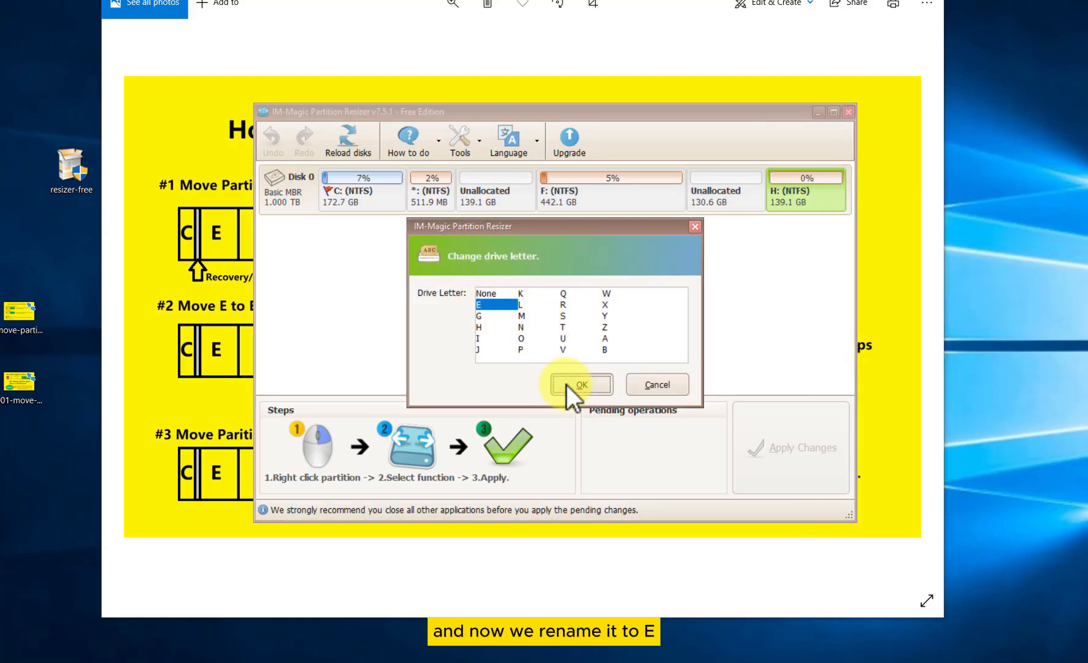
left_click(567, 384)
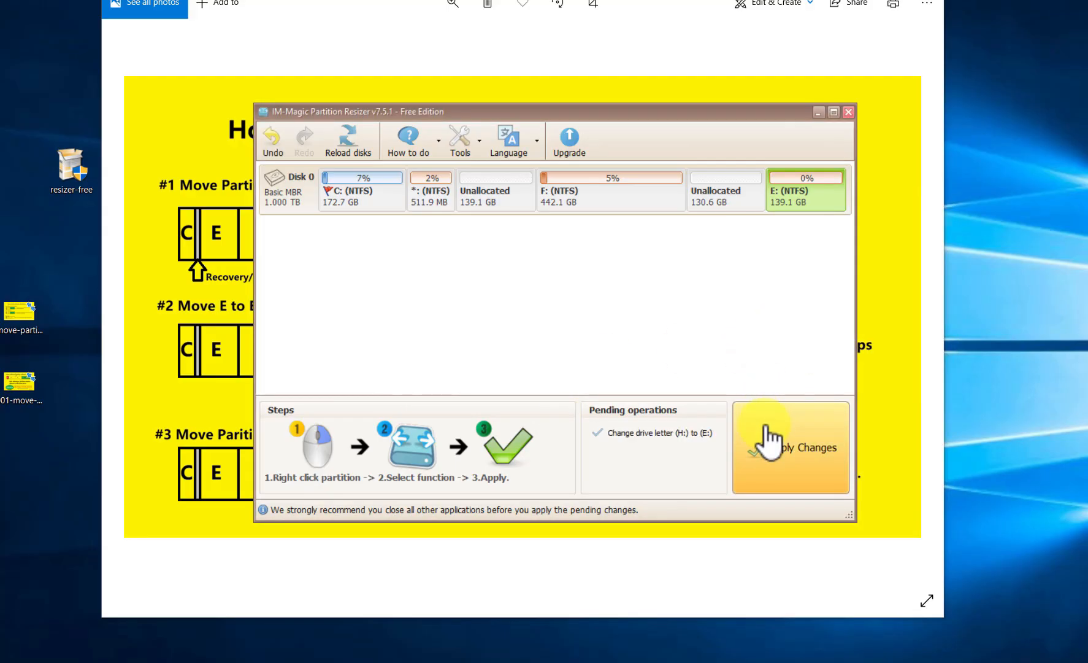
left_click(760, 436)
left_click(585, 366)
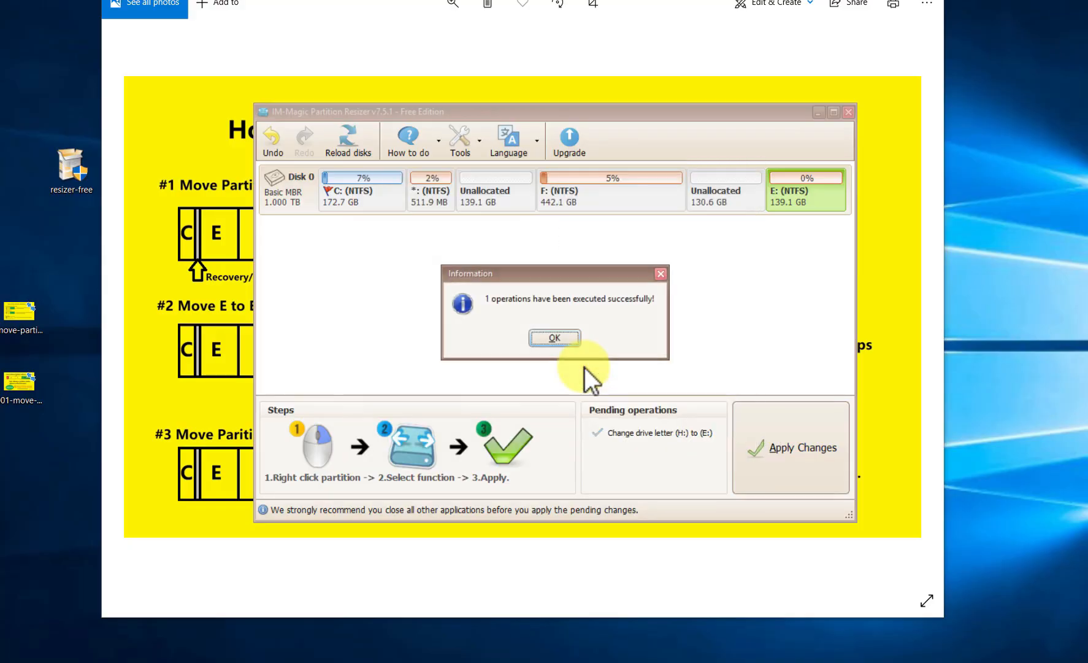
left_click(571, 343)
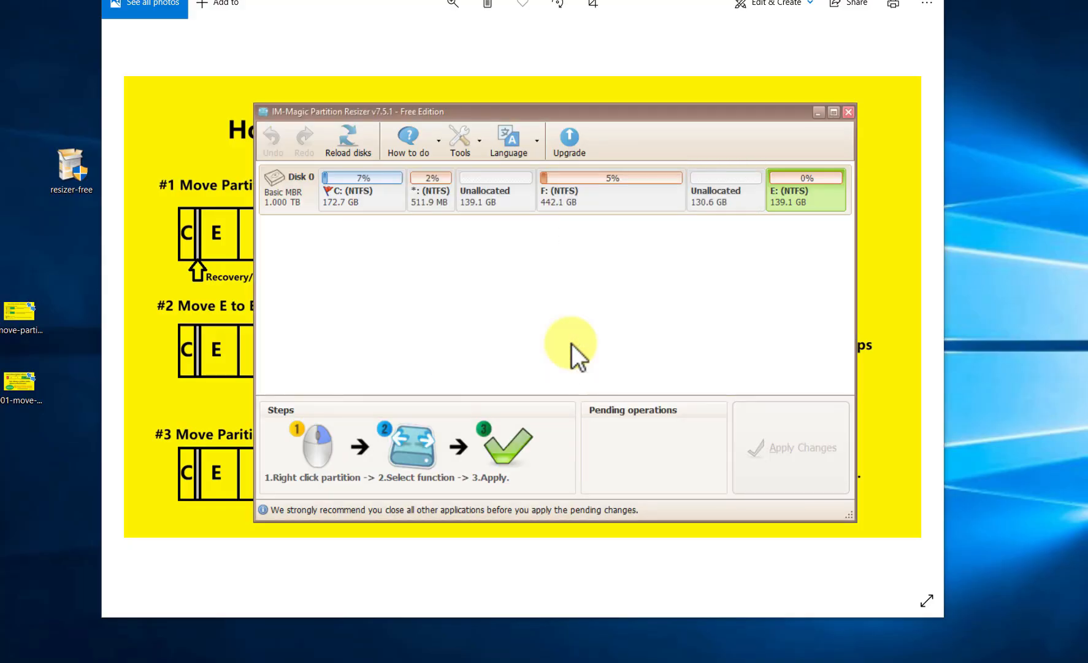
Switch to Disk Management to inspect the location of partition E on Disk 0, and minimize it.
left_click(683, 41)
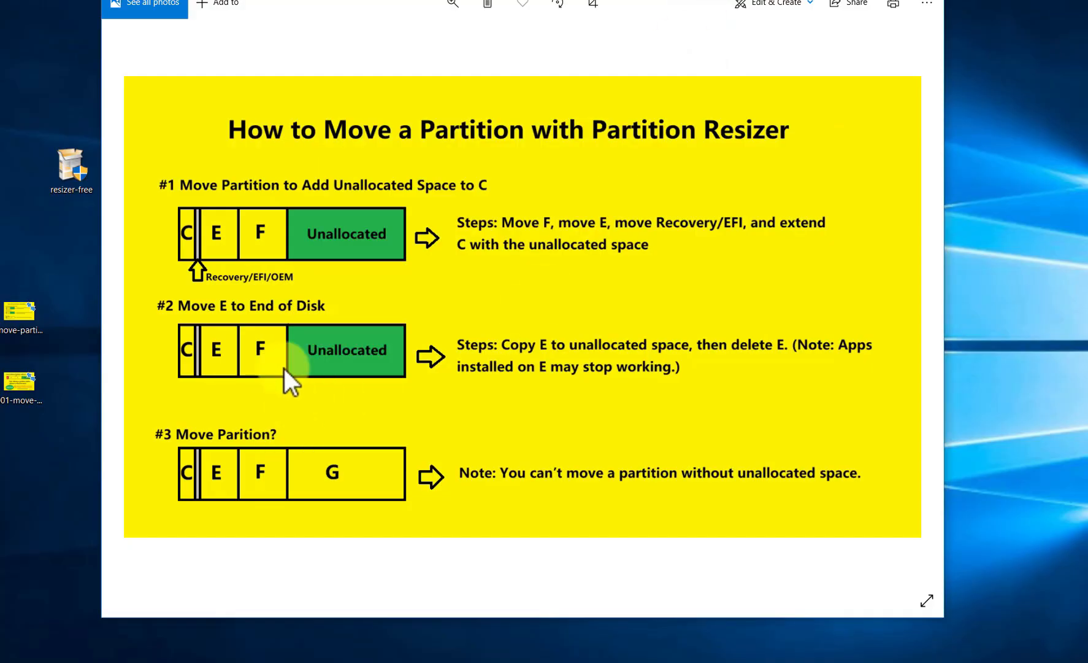
key("alt+Tab")
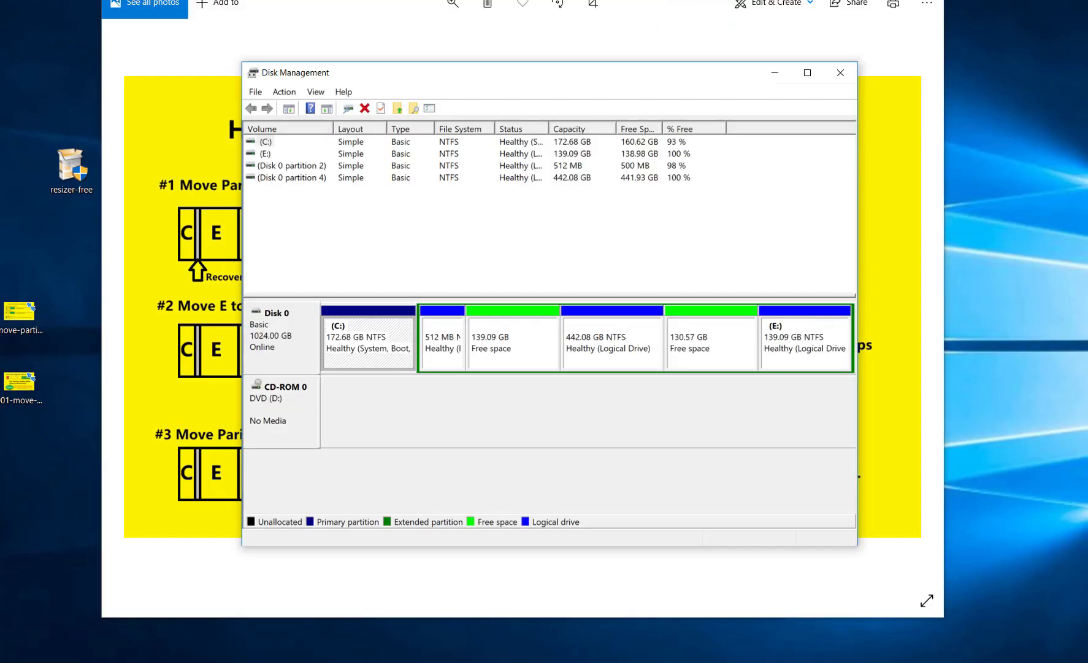
left_click(790, 340)
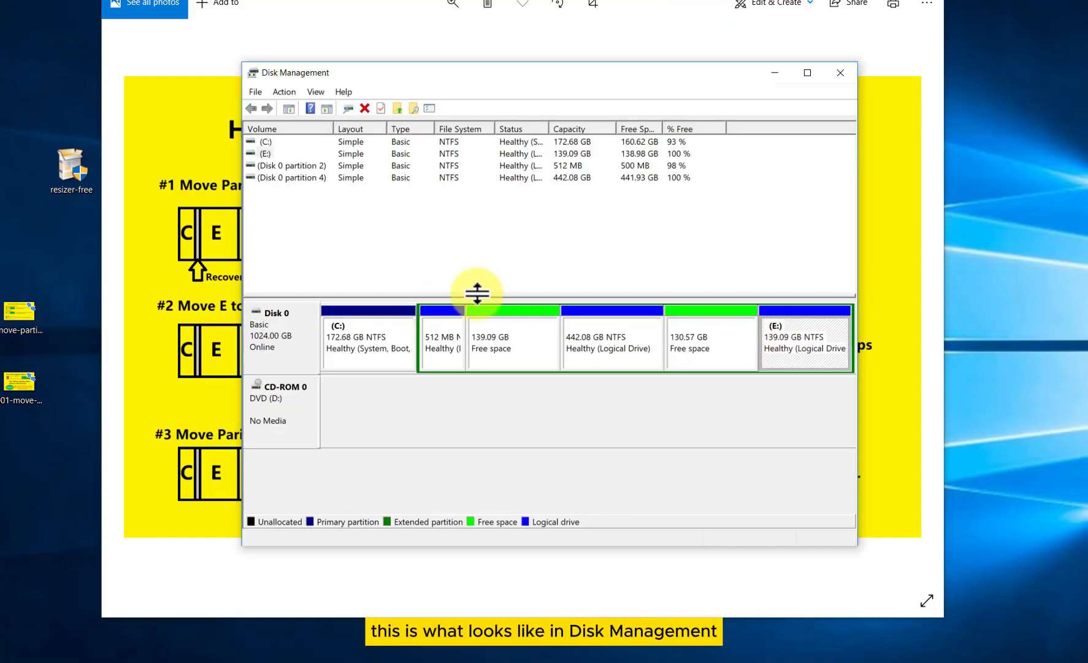
left_click(775, 71)
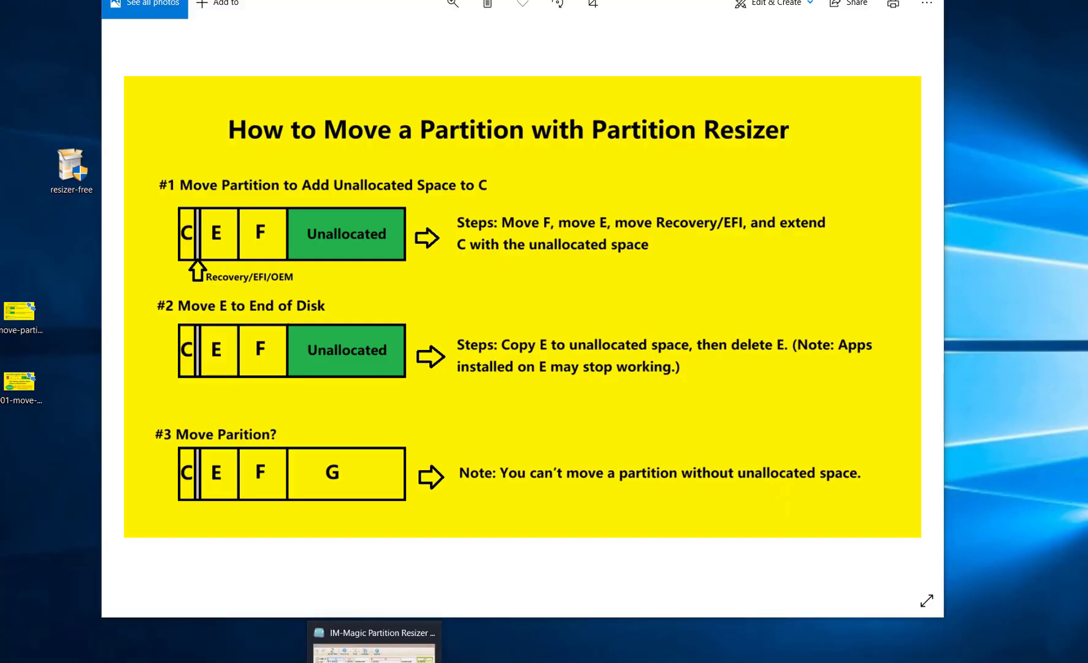
Return to IM-Magic Partition Resizer and create partition G in the 139.1 GB unallocated space.
left_click(376, 660)
left_click(485, 202)
left_click(701, 194)
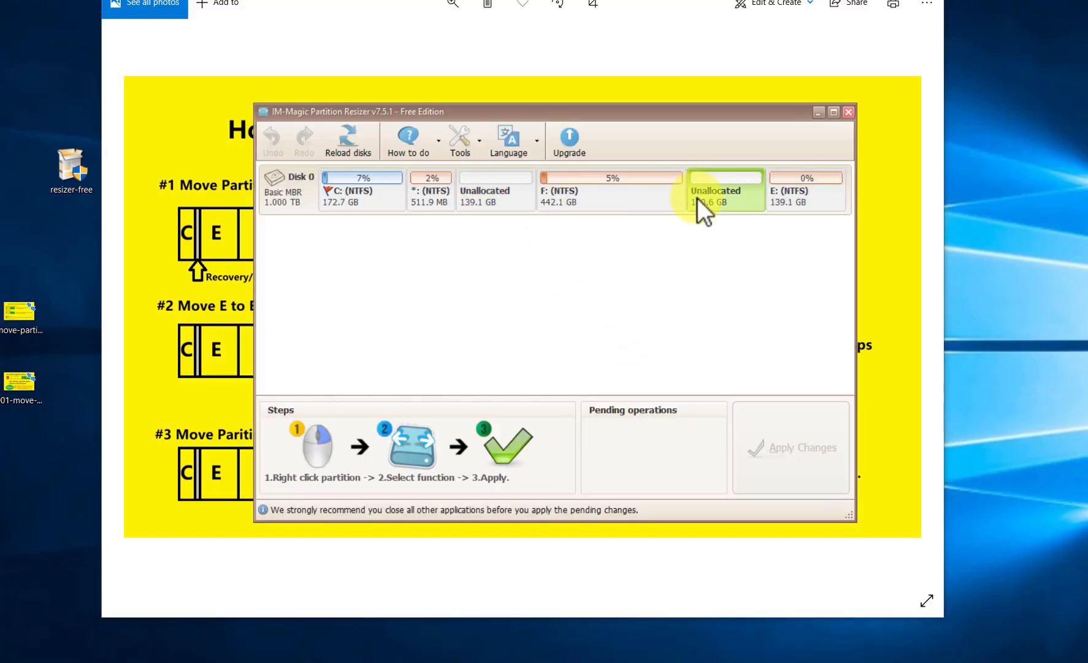
left_click(505, 190)
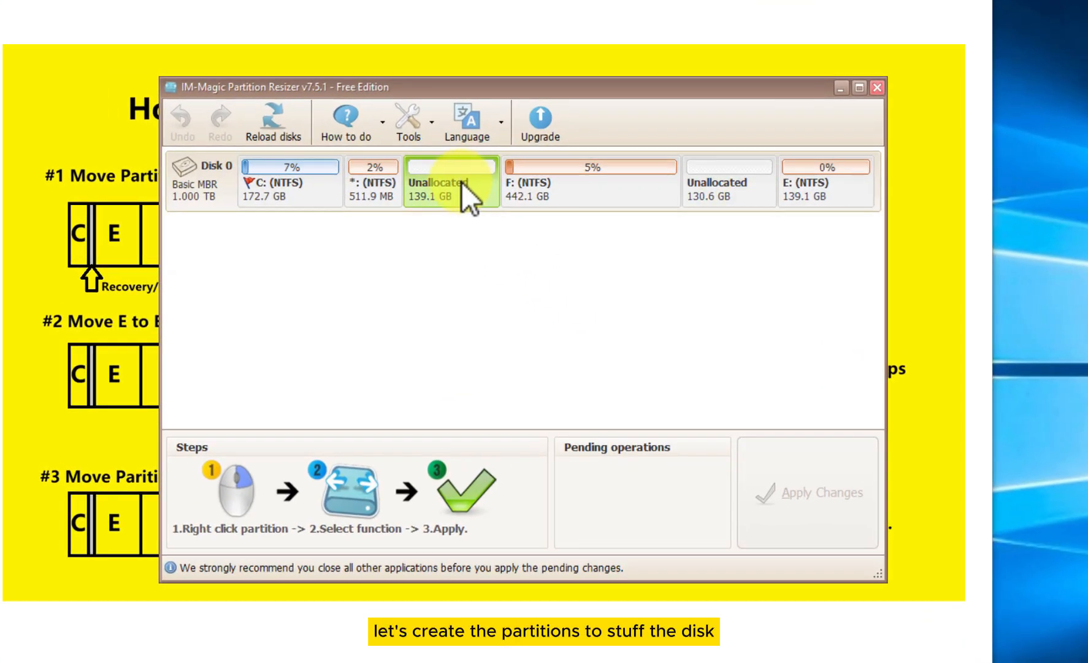
right_click(463, 180)
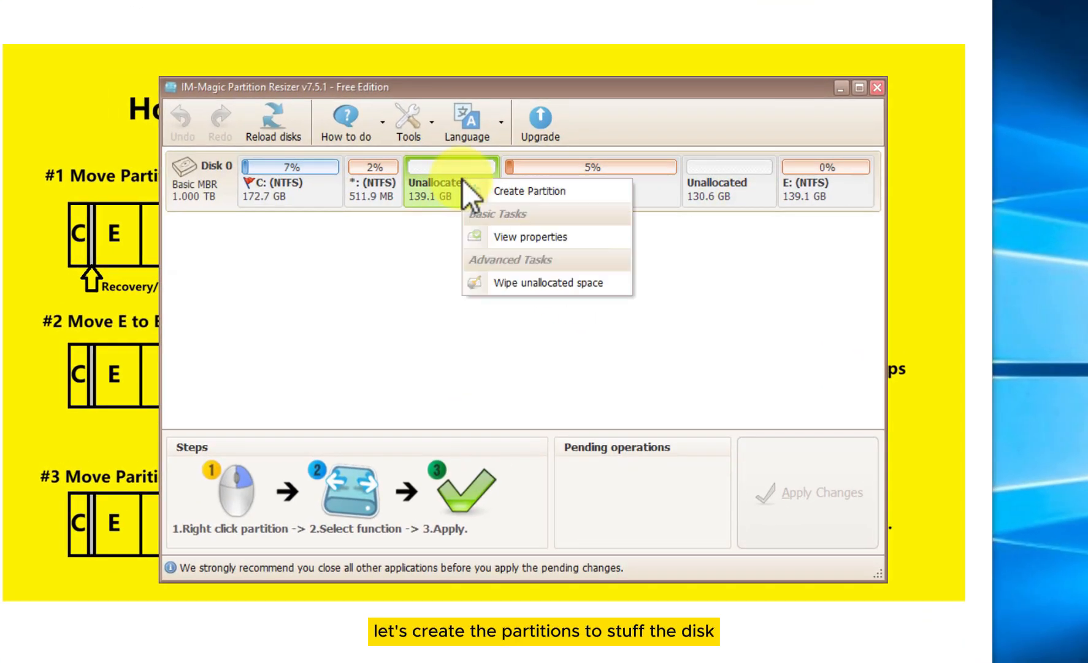
left_click(506, 189)
left_click(624, 517)
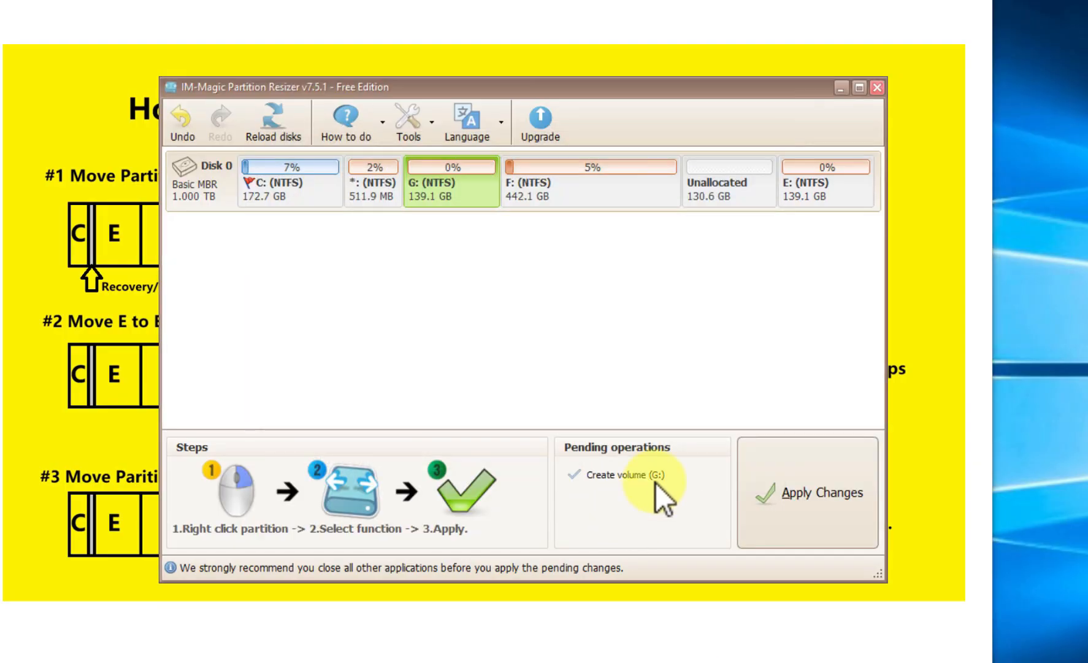
Create an NTFS logical partition H of 133,703.7 MB in the remaining unallocated space and apply both pending creations.
right_click(732, 181)
left_click(760, 191)
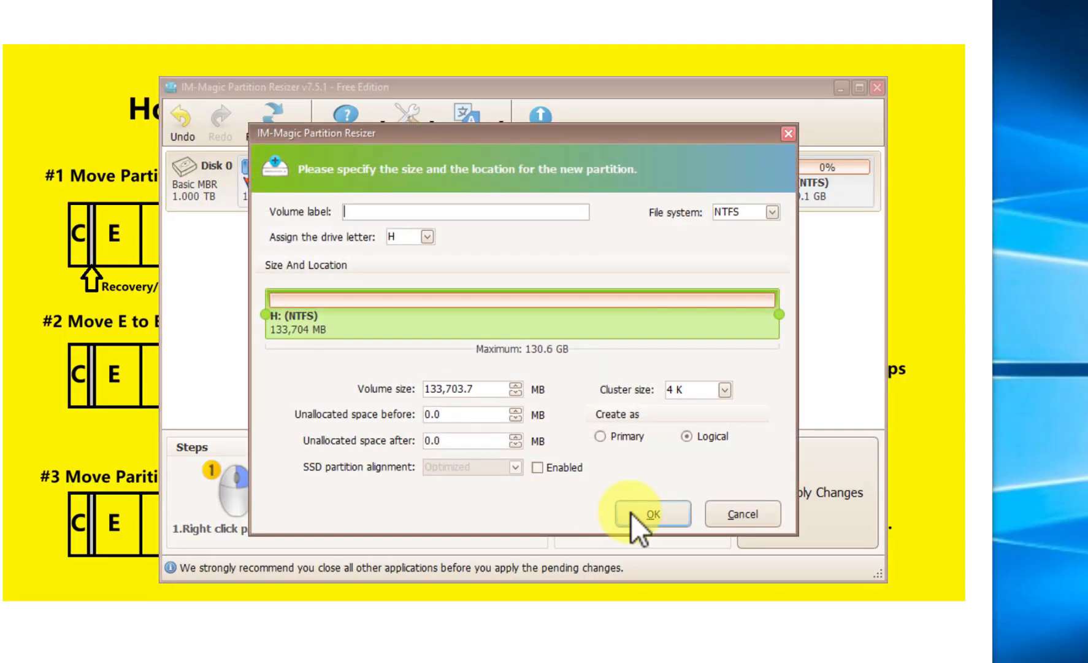
left_click(631, 511)
left_click(775, 508)
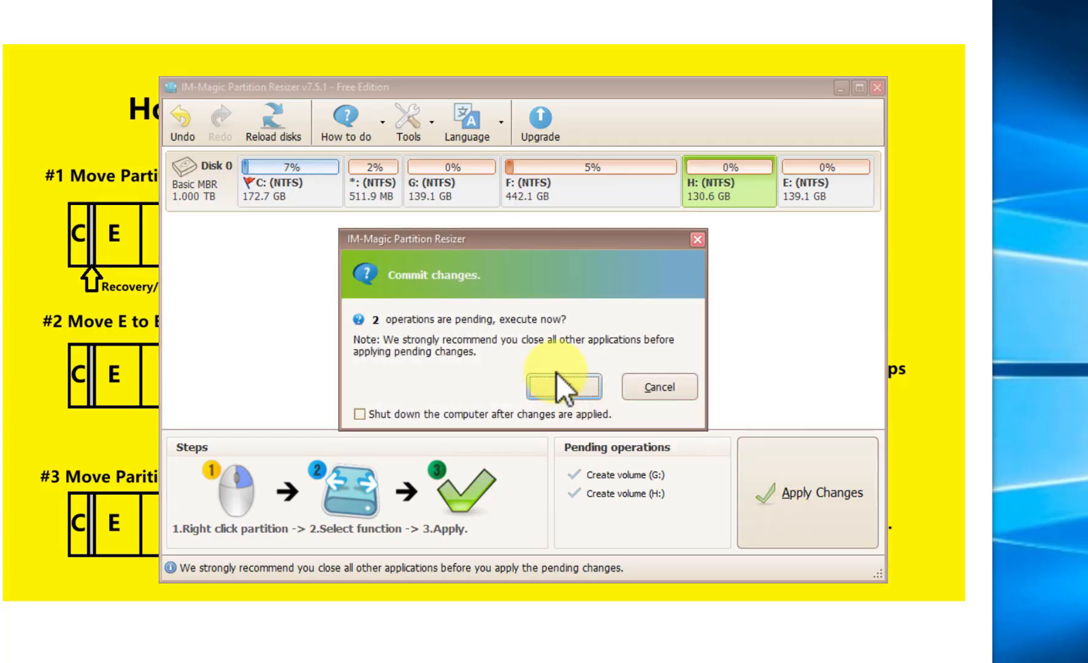
left_click(563, 387)
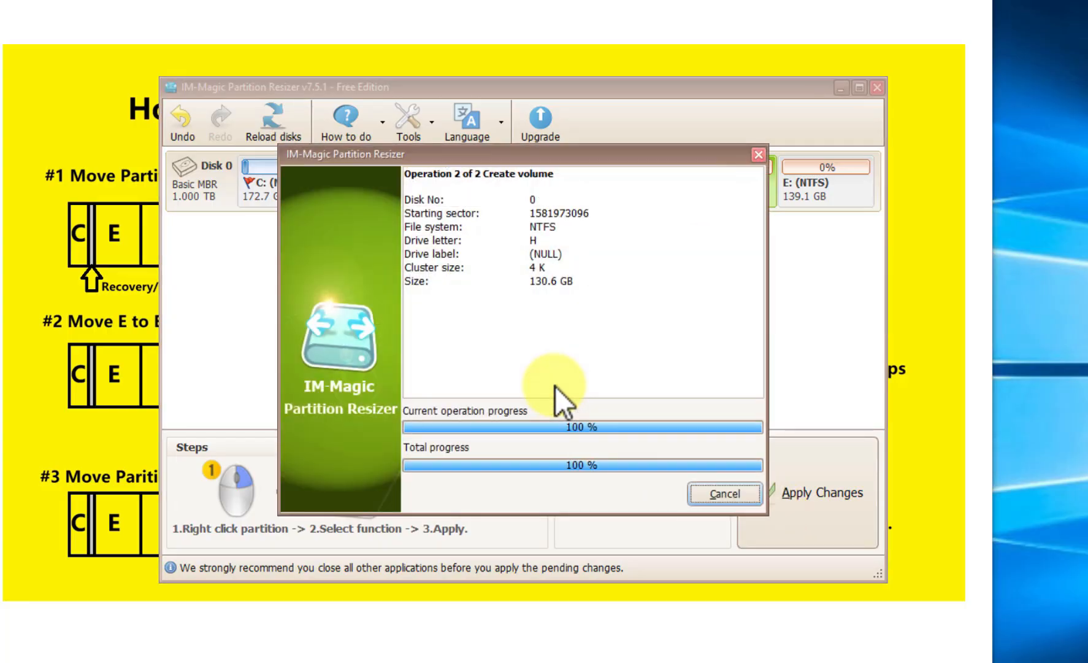
left_click(541, 363)
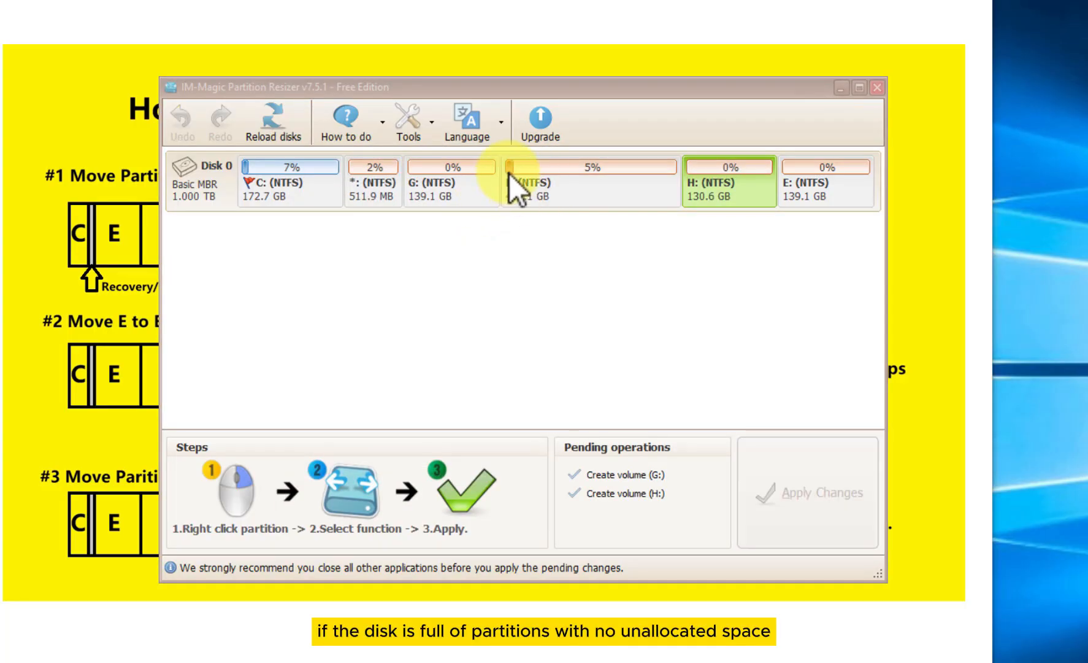
Inspect the resize and move options for partition F on the full disk, cancel without changes, and close the program.
left_click(540, 178)
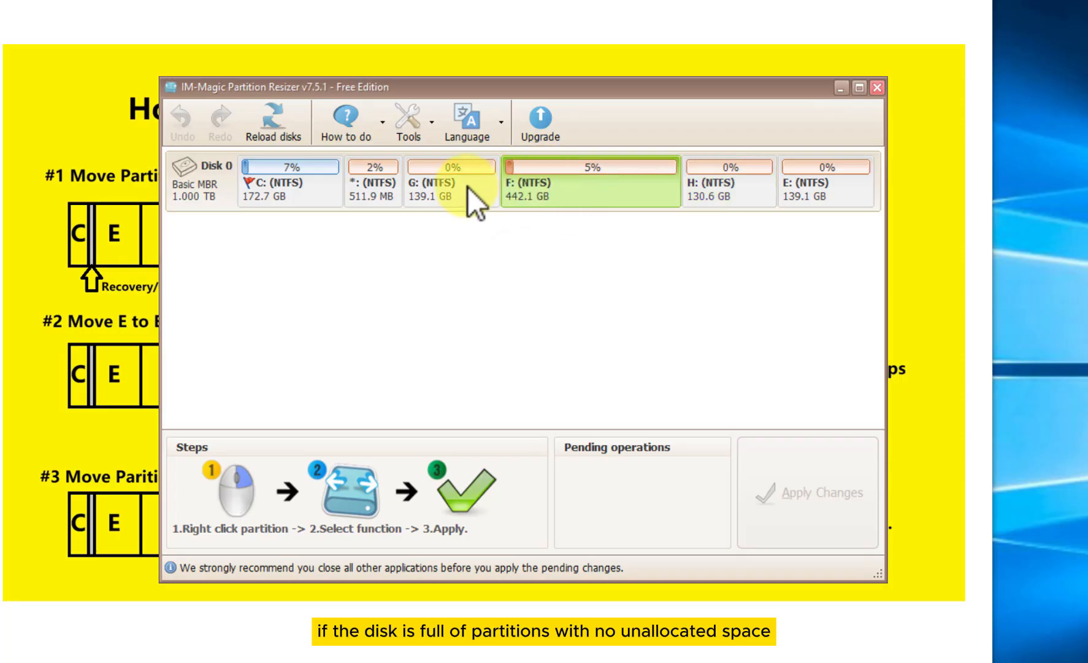
left_click(462, 184)
right_click(549, 182)
left_click(605, 193)
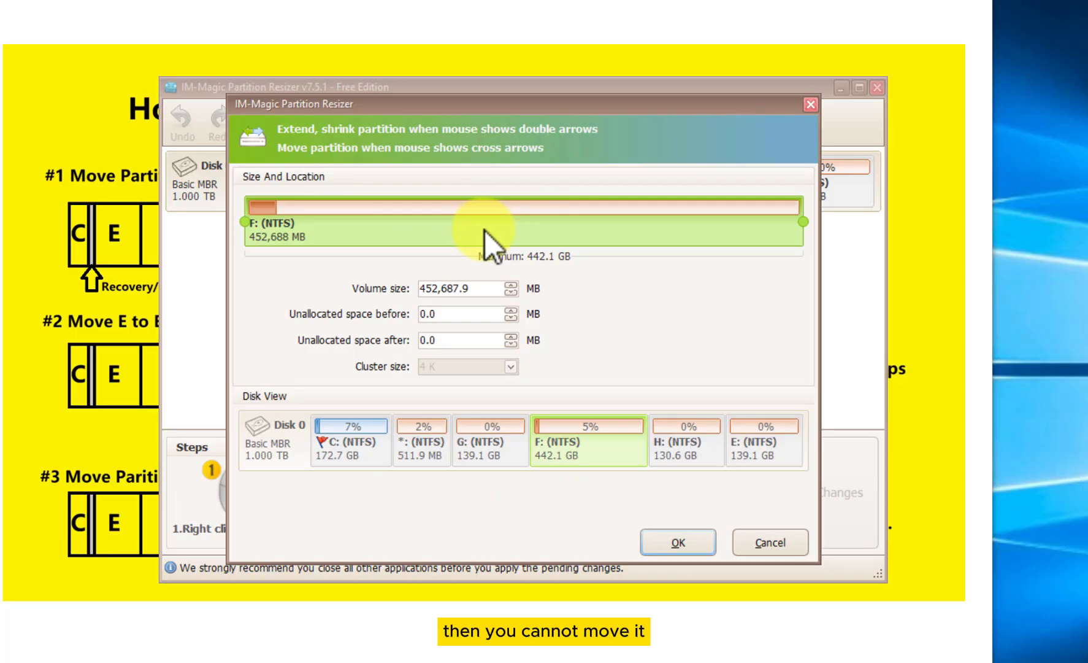
left_click(743, 542)
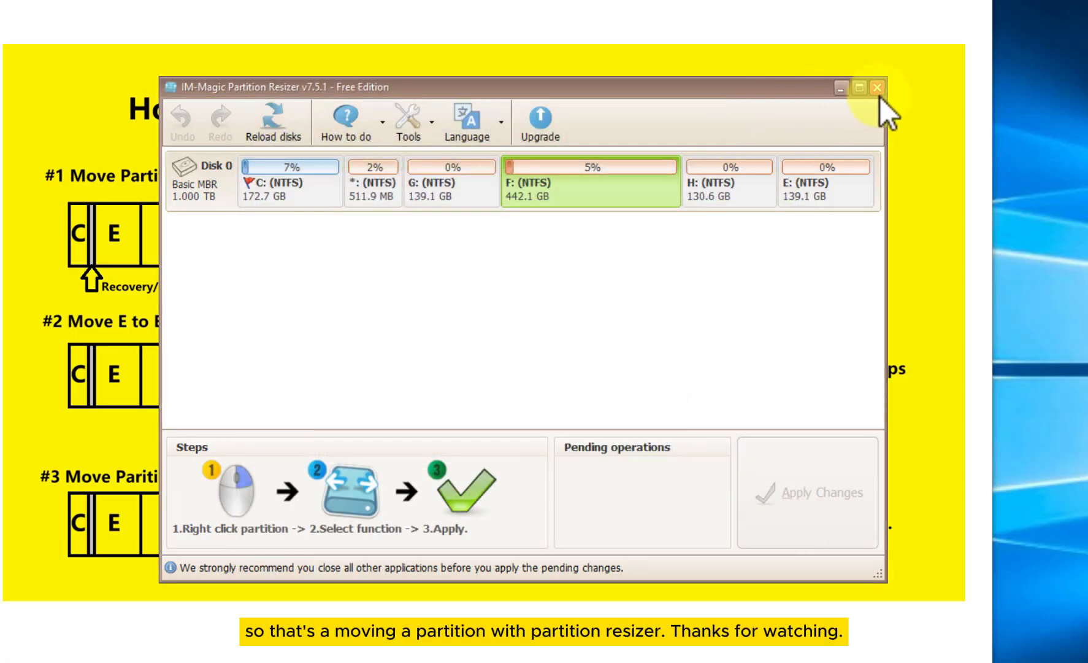
left_click(879, 89)
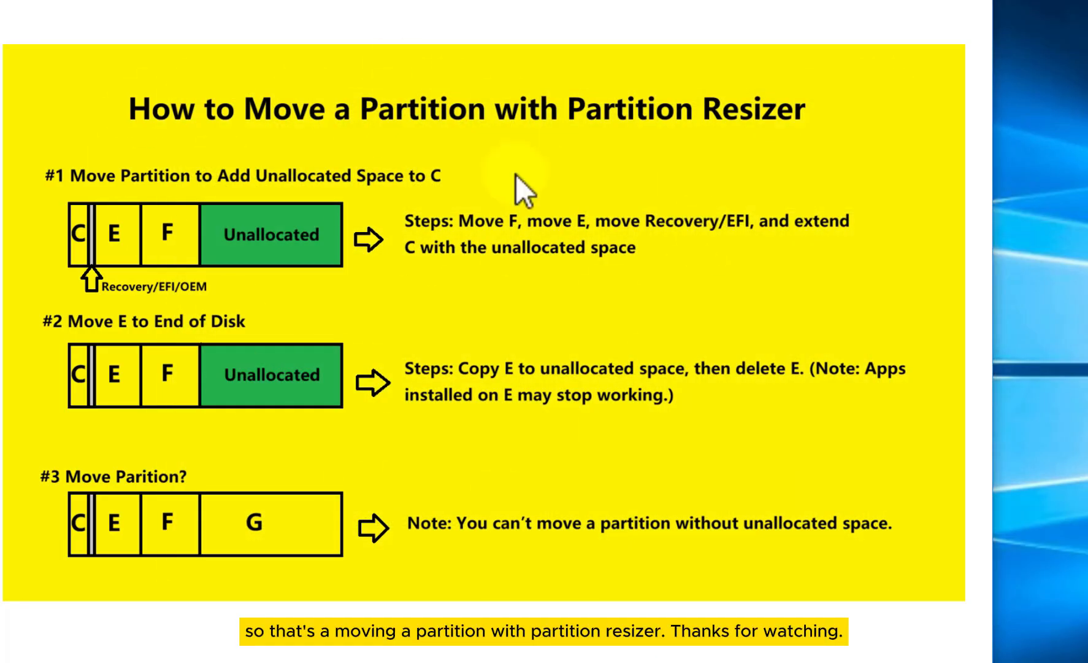